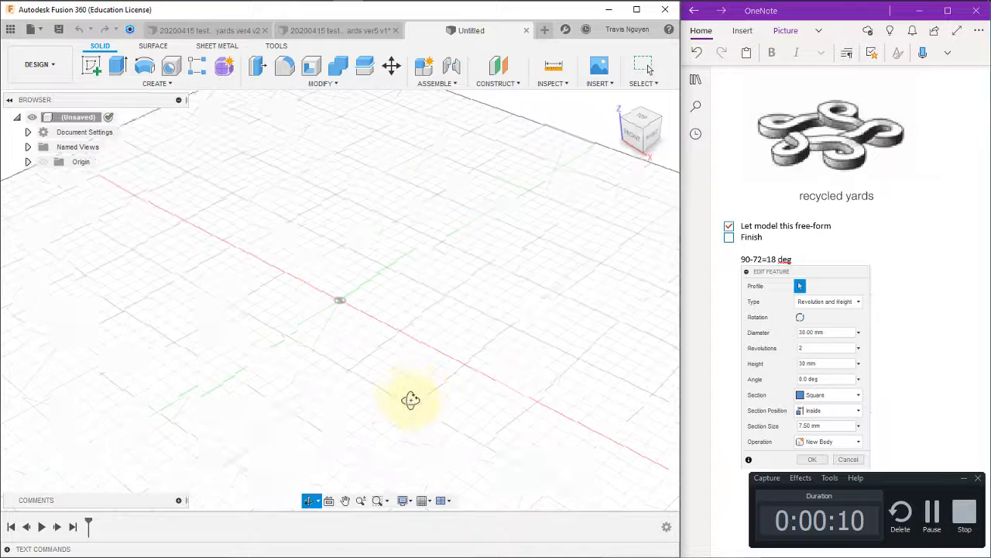
# Step: Start a sketch on the horizontal XY plane and draw a line about 160 mm long from the origin along the negative X axis
pyautogui.click(96, 71)
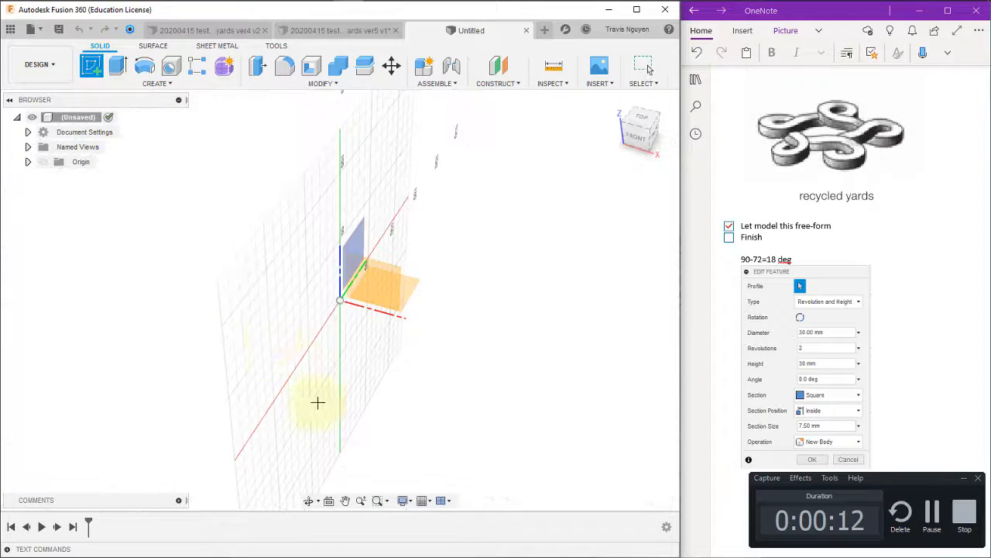
pyautogui.click(371, 255)
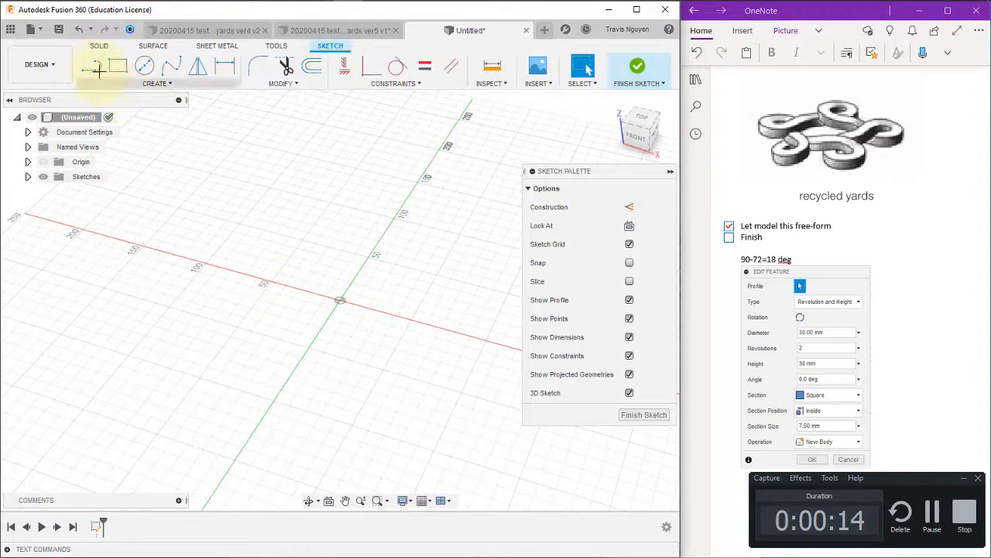
pyautogui.click(92, 66)
pyautogui.click(341, 301)
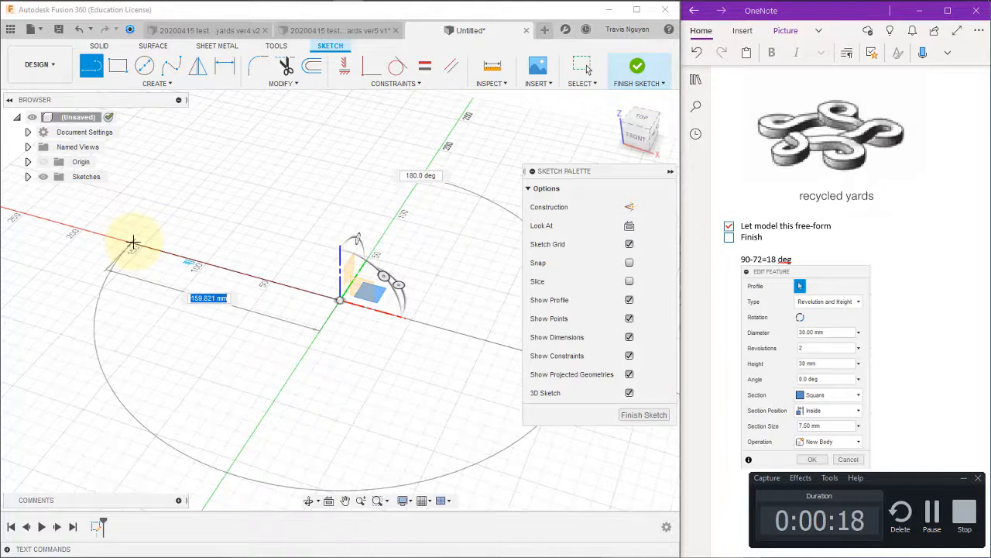
pyautogui.click(132, 242)
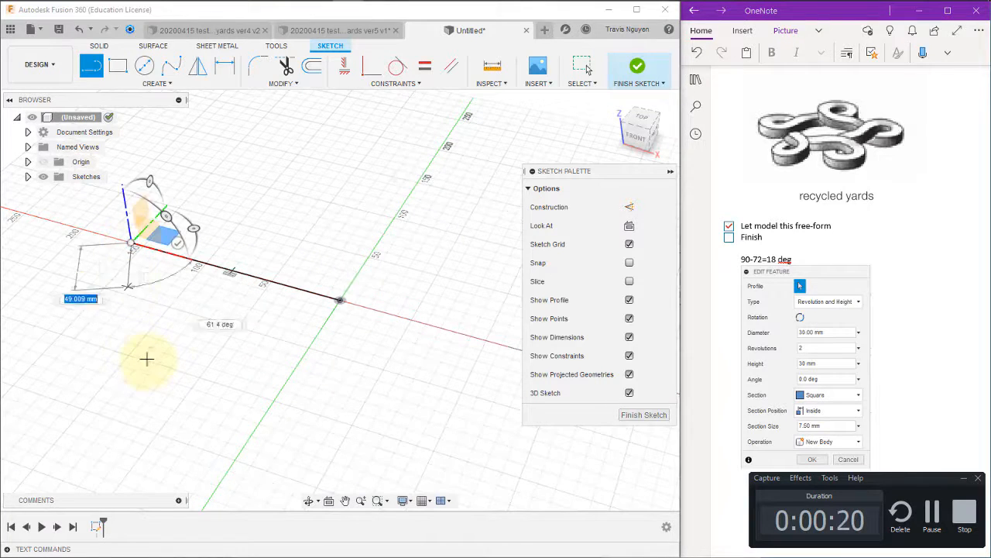
pyautogui.press('Escape')
# Step: Dimension the line's length to 50 mm and finish the sketch
pyautogui.press('d')
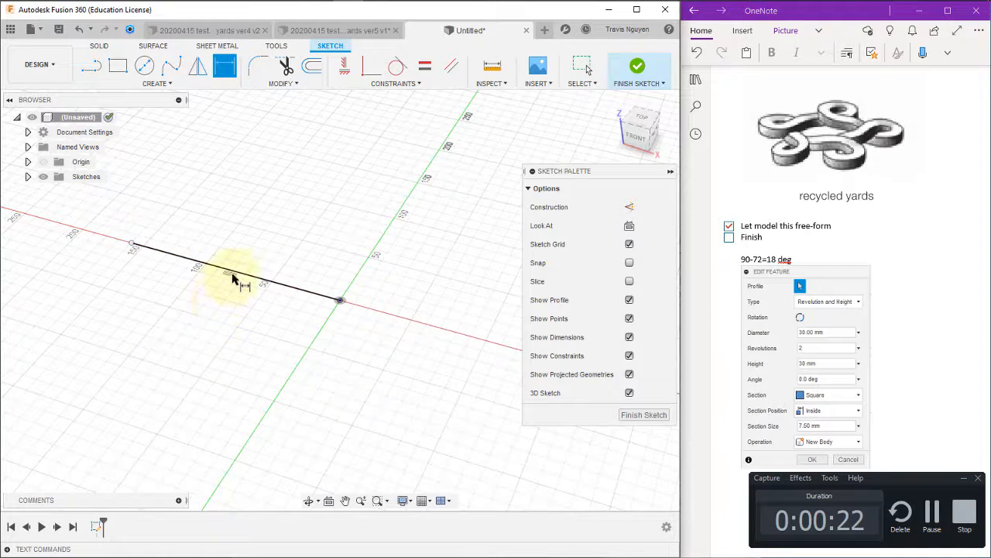
pyautogui.click(234, 277)
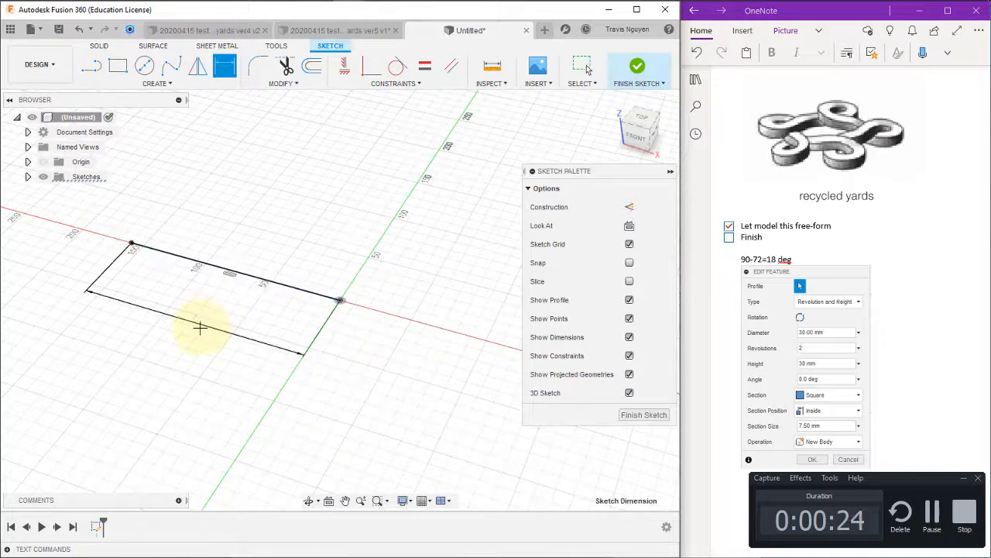
pyautogui.click(200, 328)
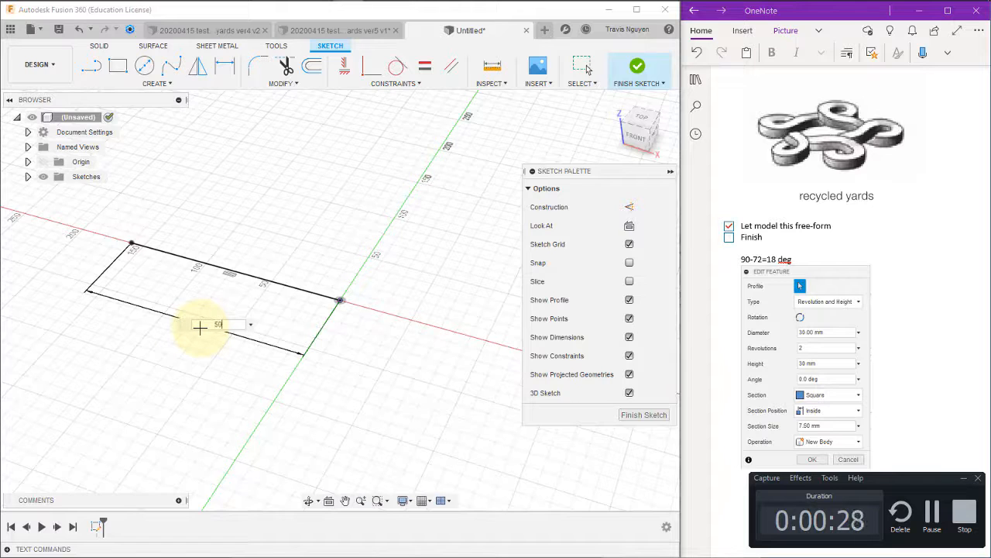
pyautogui.write('50')
pyautogui.press('Return')
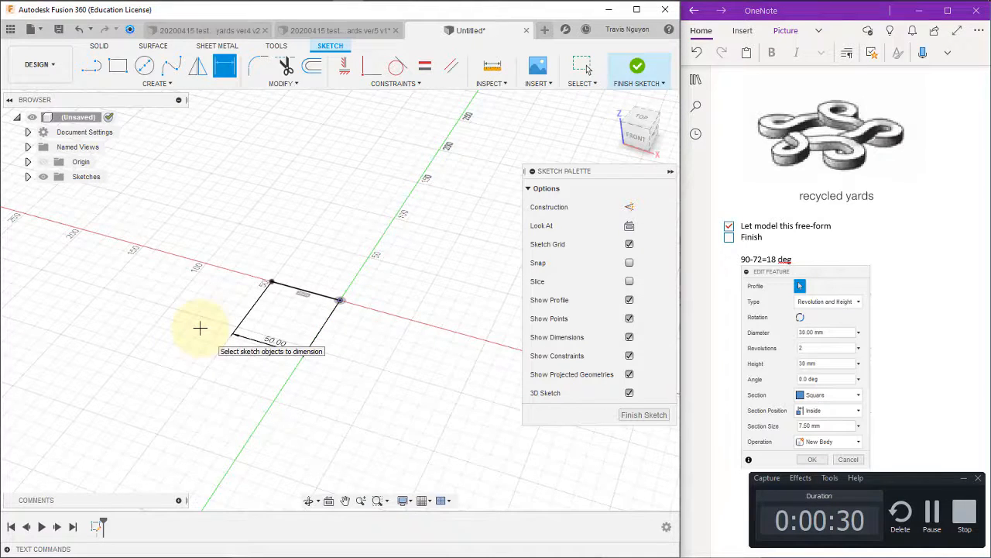
pyautogui.press('Escape')
pyautogui.scroll(5, 390, 389)
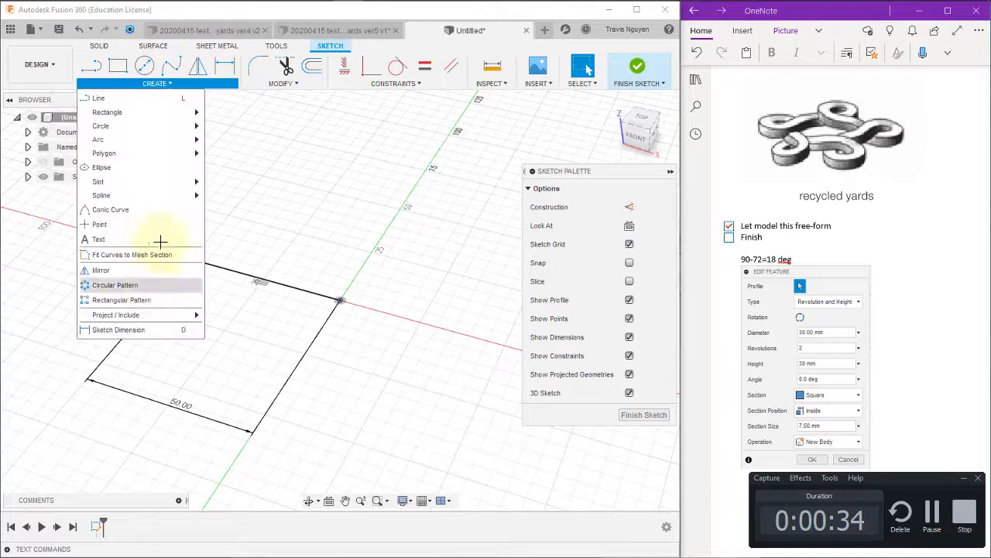
pyautogui.click(348, 174)
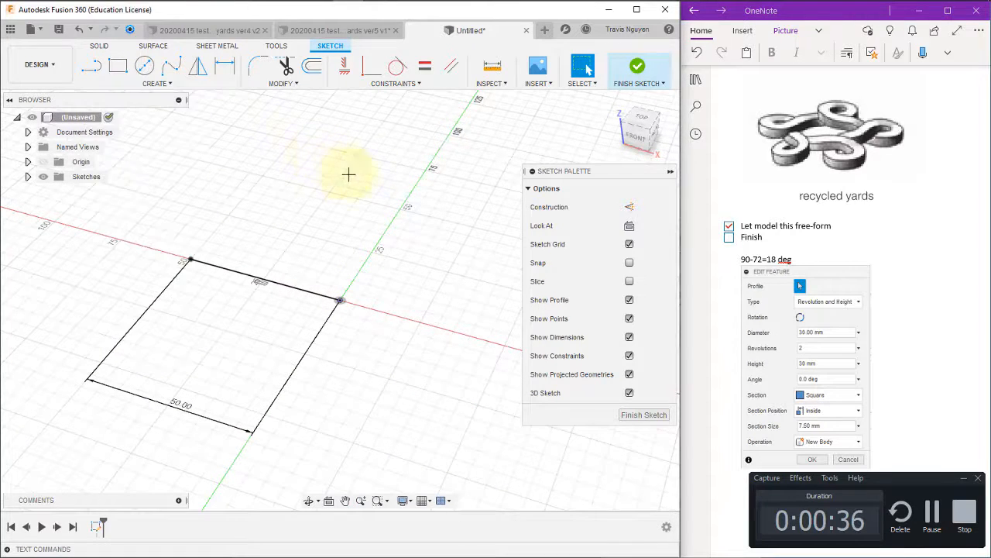
pyautogui.click(636, 68)
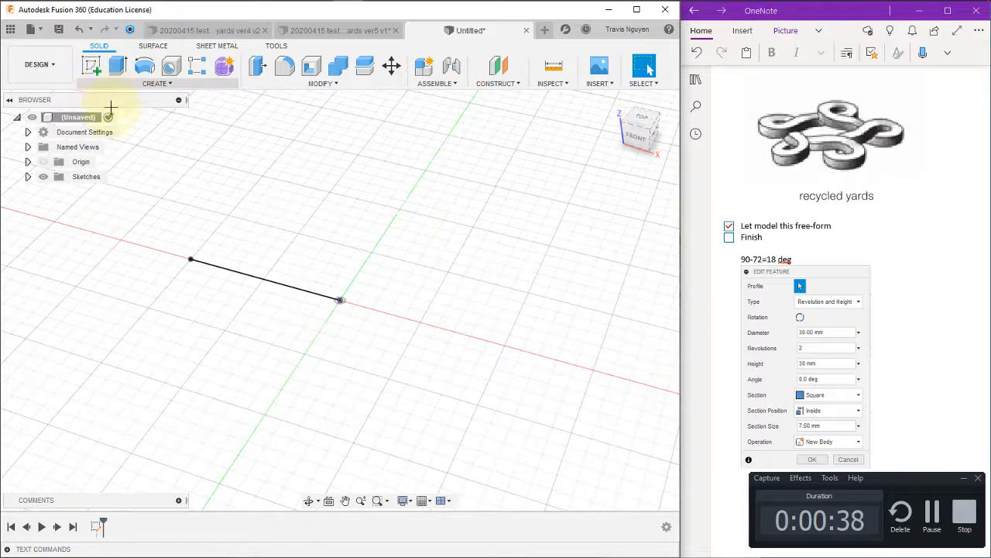
# Step: Create a new-body coil on the XY plane at the origin: 30 mm diameter, 2 revolutions, 30 mm height, 7.5 mm square section positioned inside
pyautogui.click(157, 83)
pyautogui.click(129, 338)
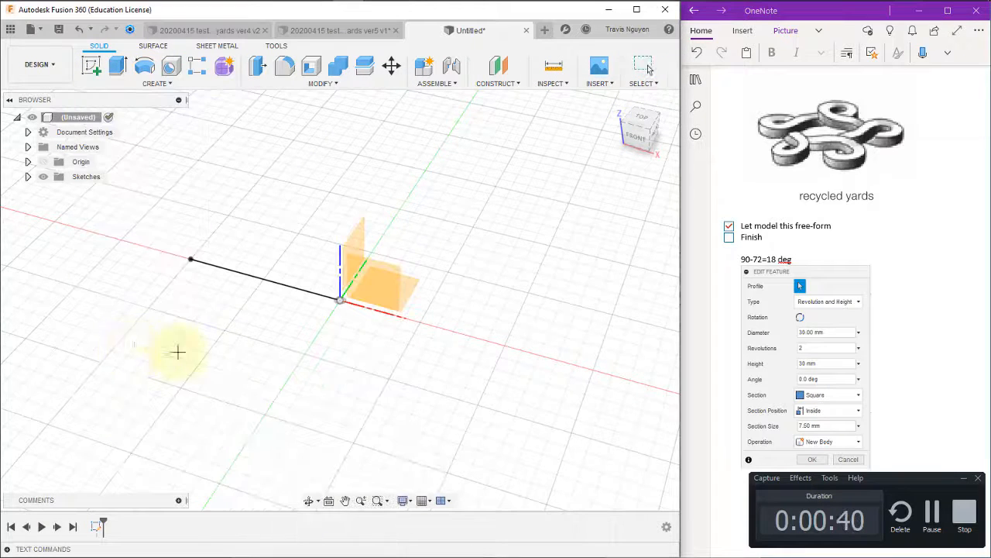
pyautogui.click(375, 297)
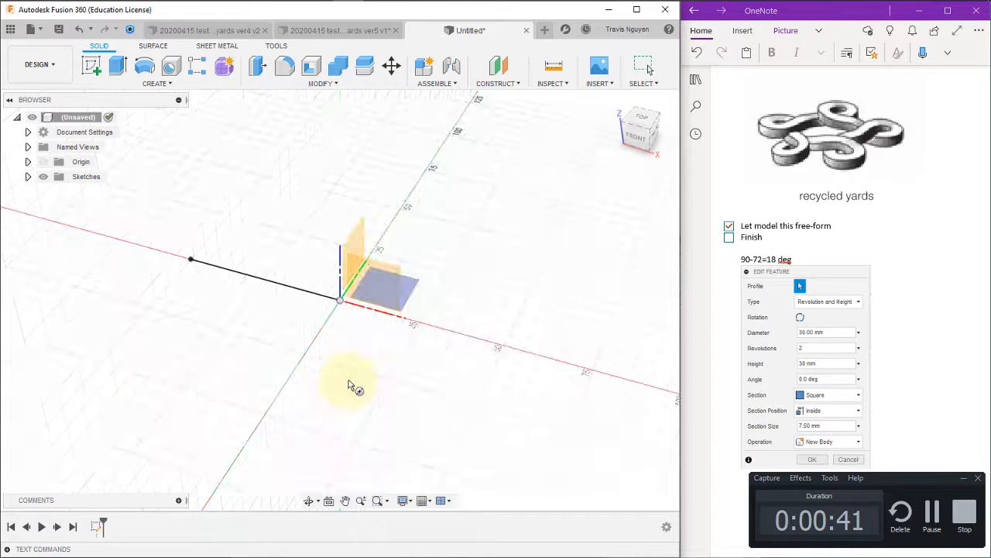
pyautogui.click(339, 300)
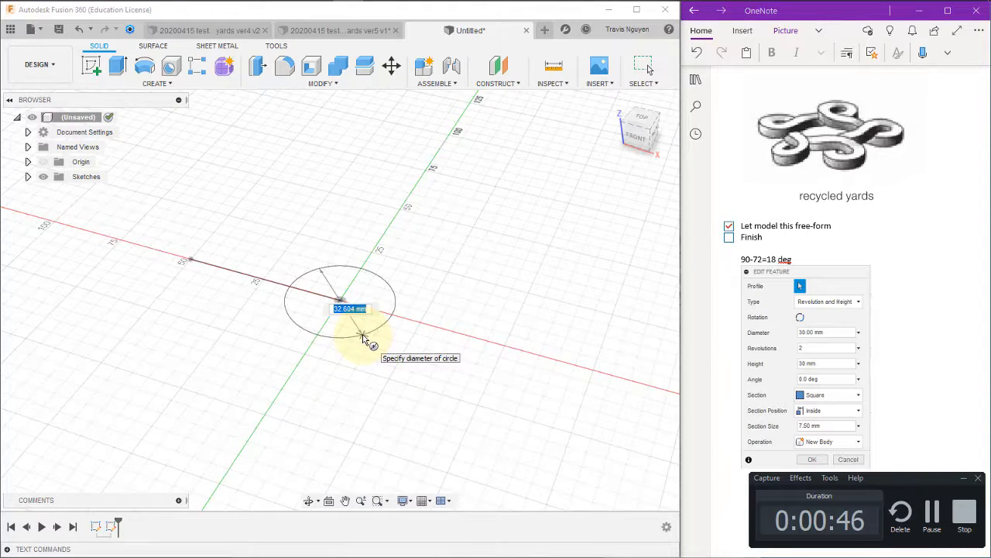
pyautogui.write('30')
pyautogui.press('Return')
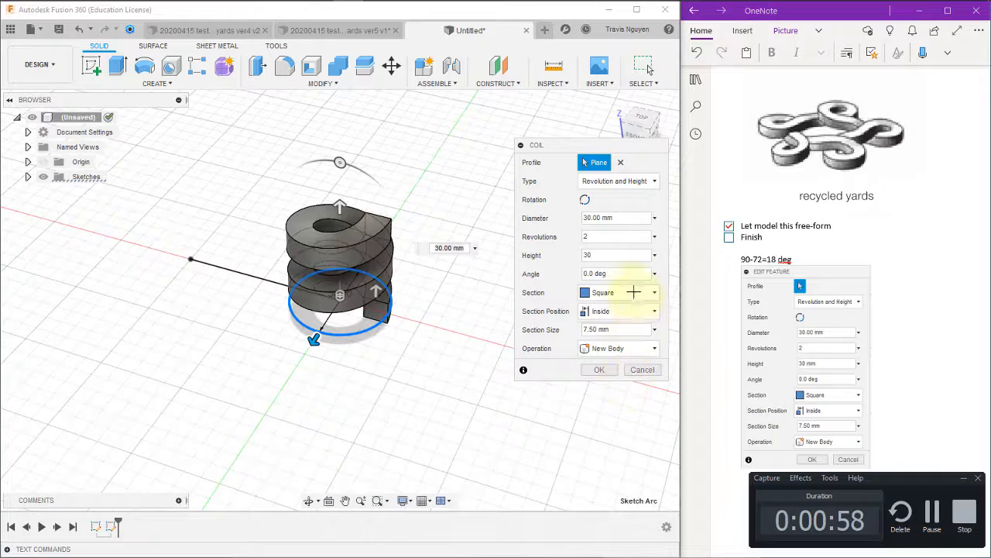
pyautogui.click(601, 370)
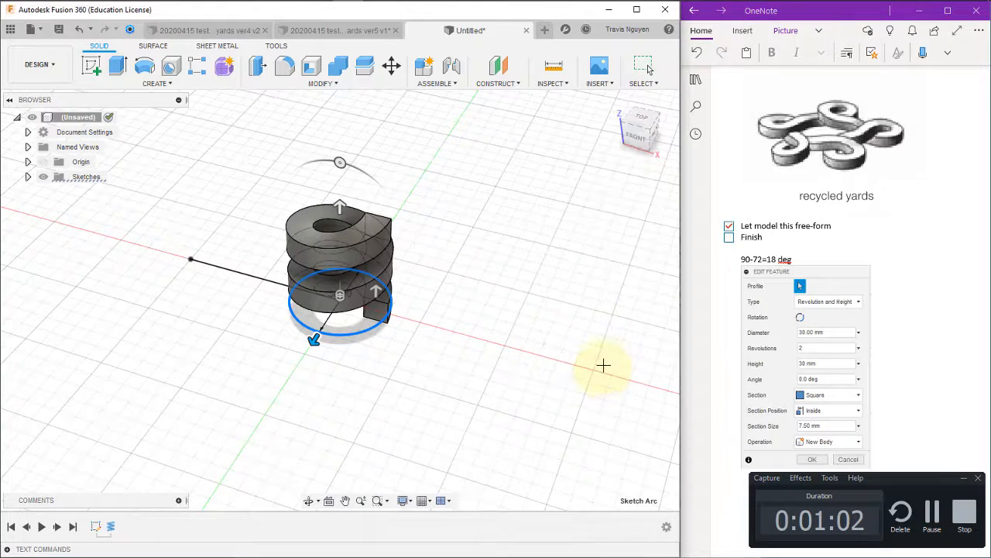
# Step: Start a new sketch on the horizontal XY plane and look at it straight from above
pyautogui.scroll(-3, 472, 466)
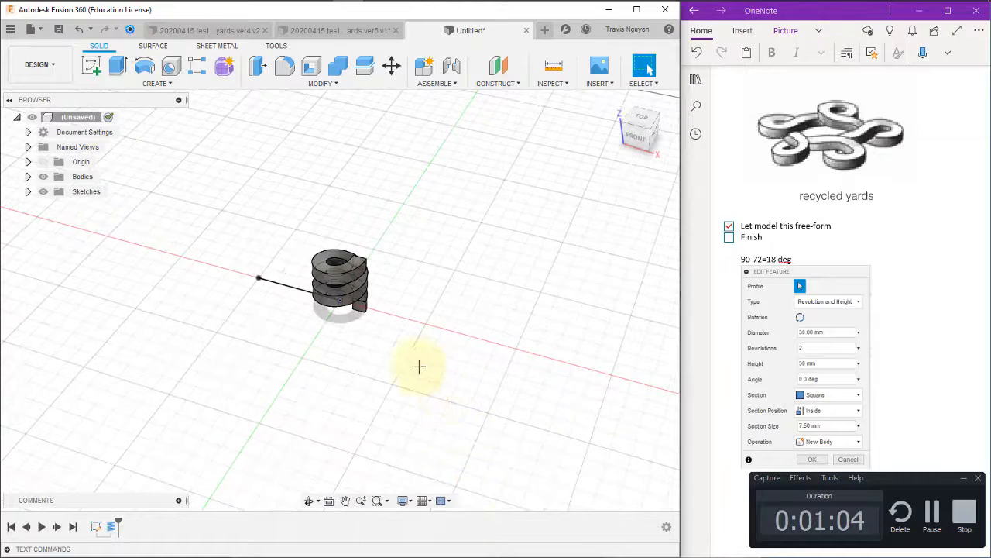
pyautogui.keyDown('shift'); pyautogui.moveTo(288, 405); pyautogui.dragTo(336, 420, button='middle'); pyautogui.keyUp('shift')
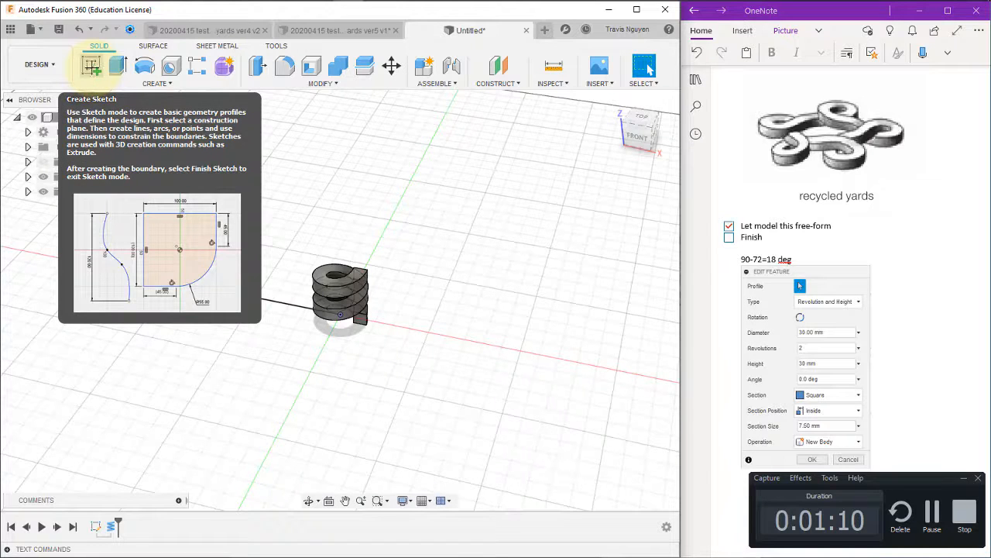
pyautogui.click(91, 68)
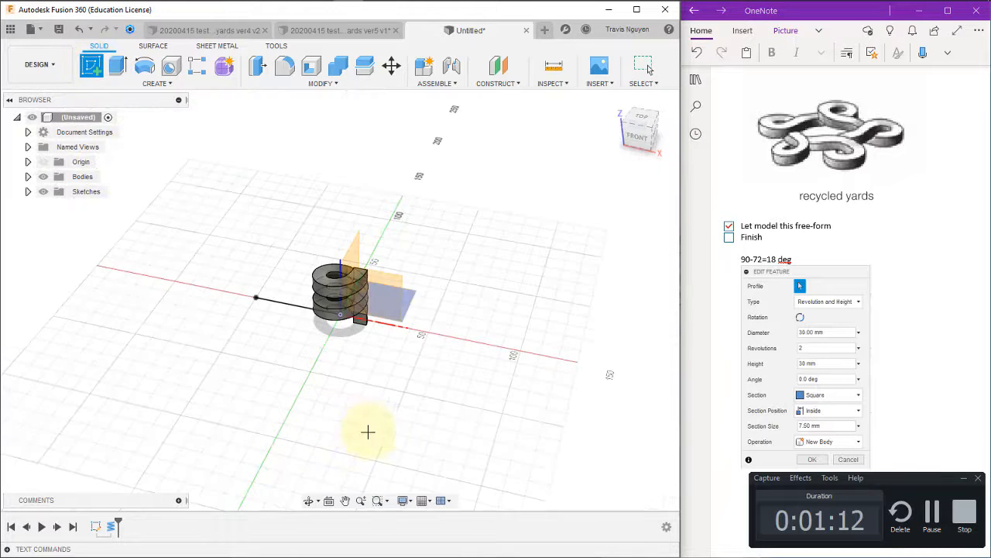
pyautogui.click(339, 423)
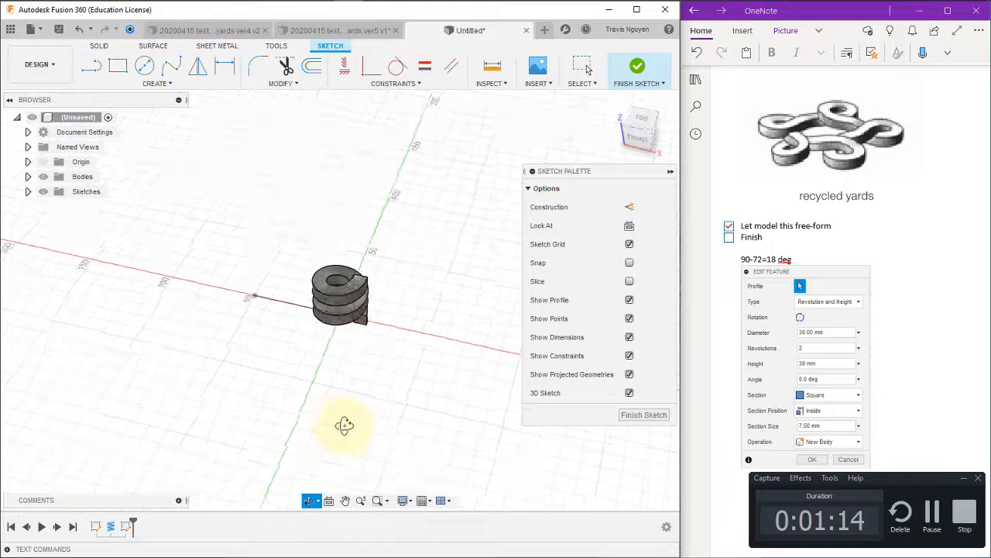
pyautogui.click(646, 134)
# Step: Draw a five-sided edge polygon using the 50 mm line as its base edge, extending toward positive Y, and finish the sketch
pyautogui.click(157, 83)
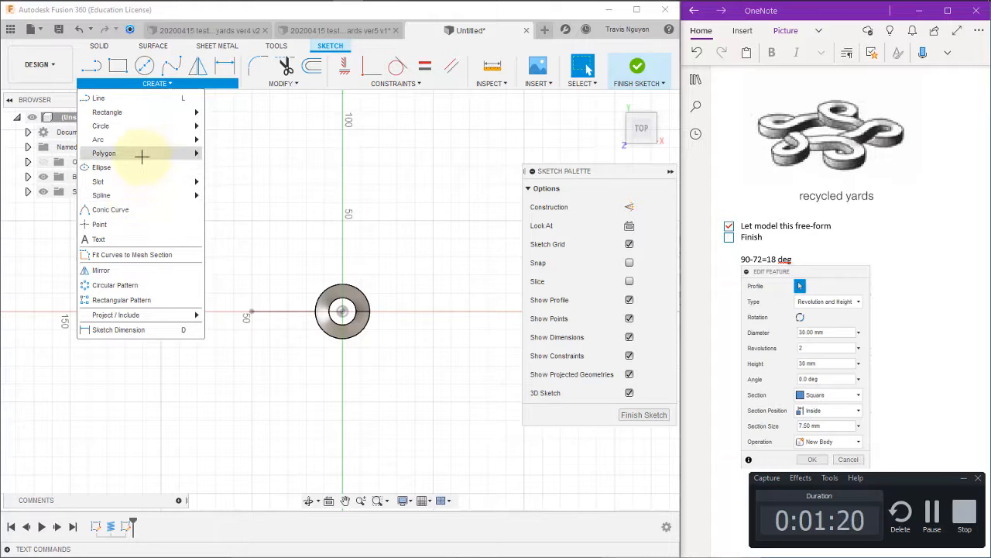
pyautogui.moveTo(141, 153)
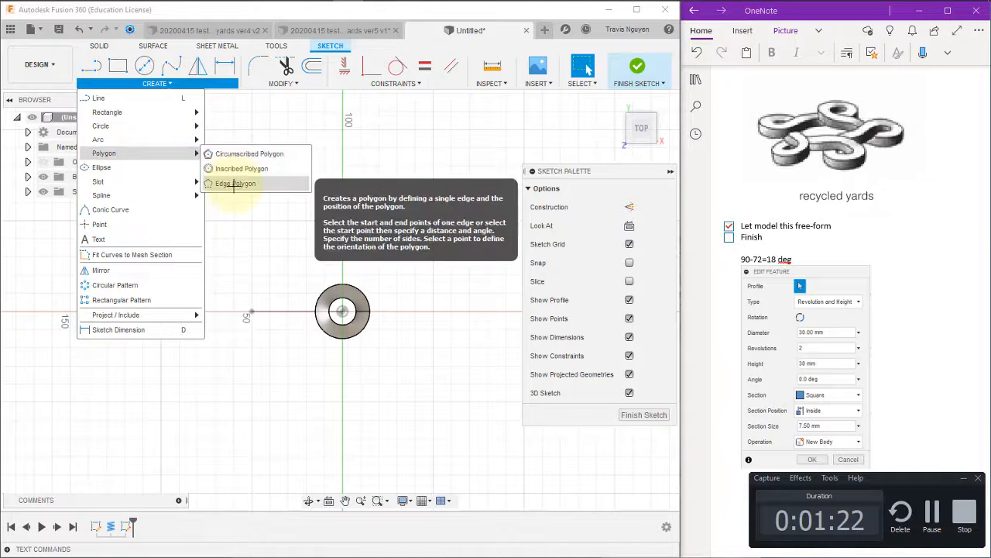
pyautogui.click(236, 183)
pyautogui.click(343, 311)
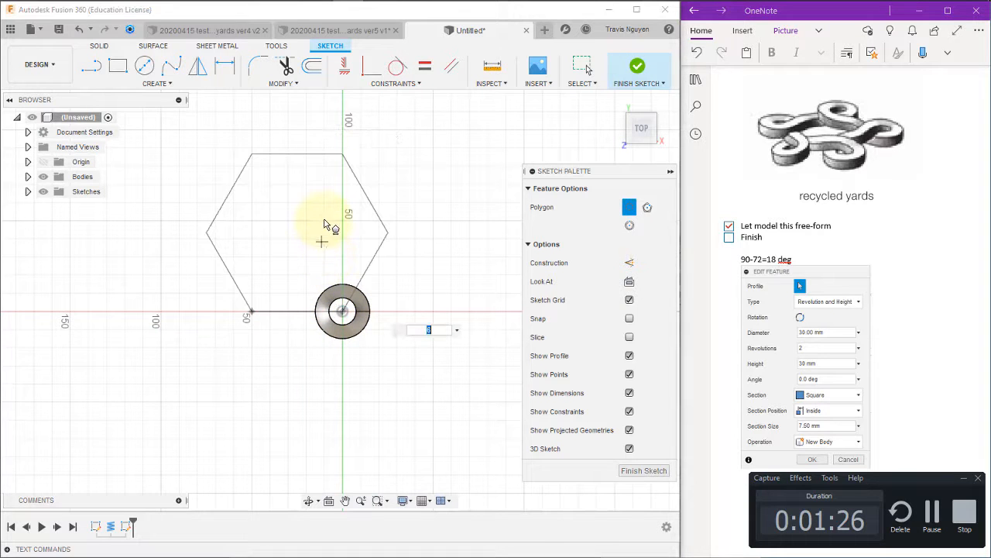
pyautogui.write('5')
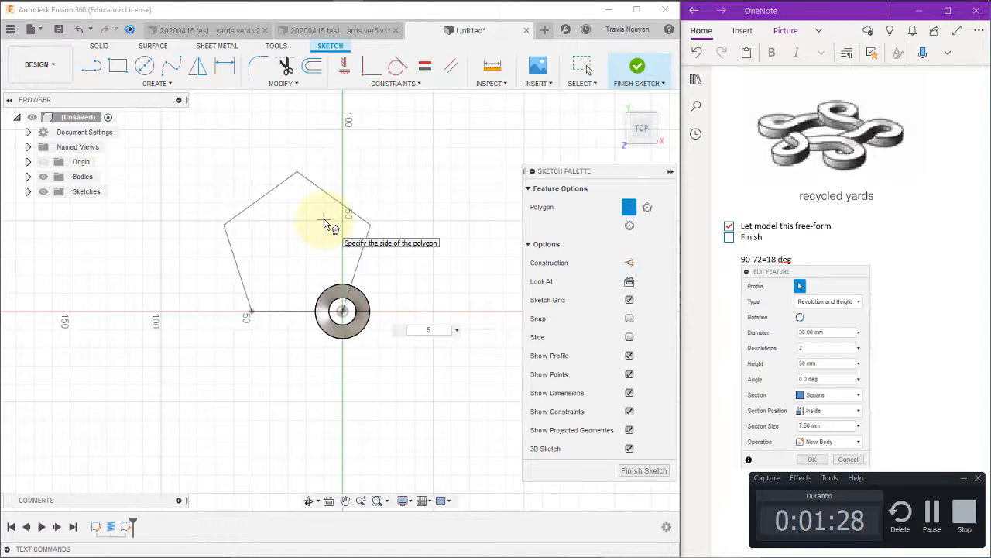
pyautogui.press('Return')
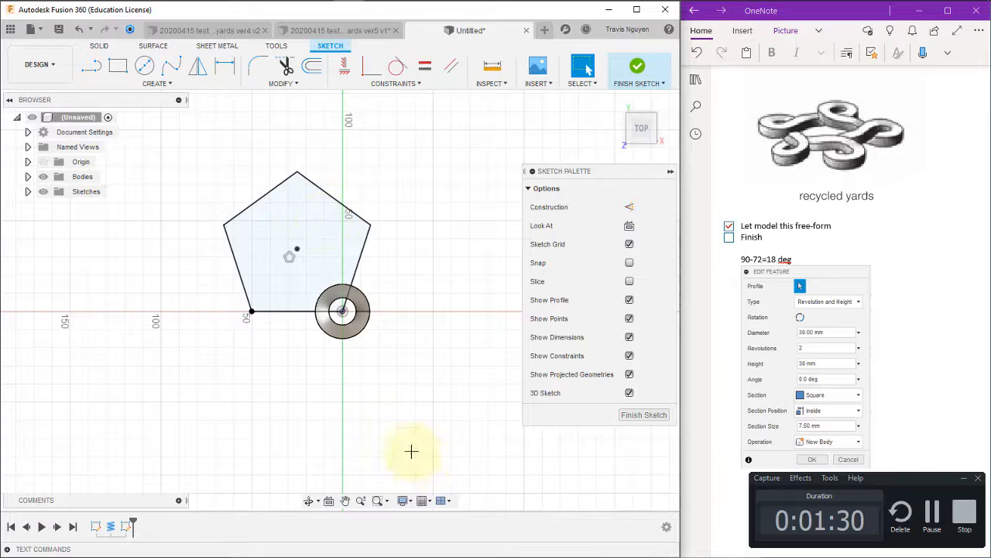
pyautogui.moveTo(411, 451)
pyautogui.keyDown('shift'); pyautogui.mouseDown(button='middle')
pyautogui.moveTo(407, 393)
pyautogui.moveTo(385, 380)
pyautogui.moveTo(433, 353)
pyautogui.moveTo(385, 464)
pyautogui.mouseUp(button='middle'); pyautogui.keyUp('shift')
pyautogui.click(639, 67)
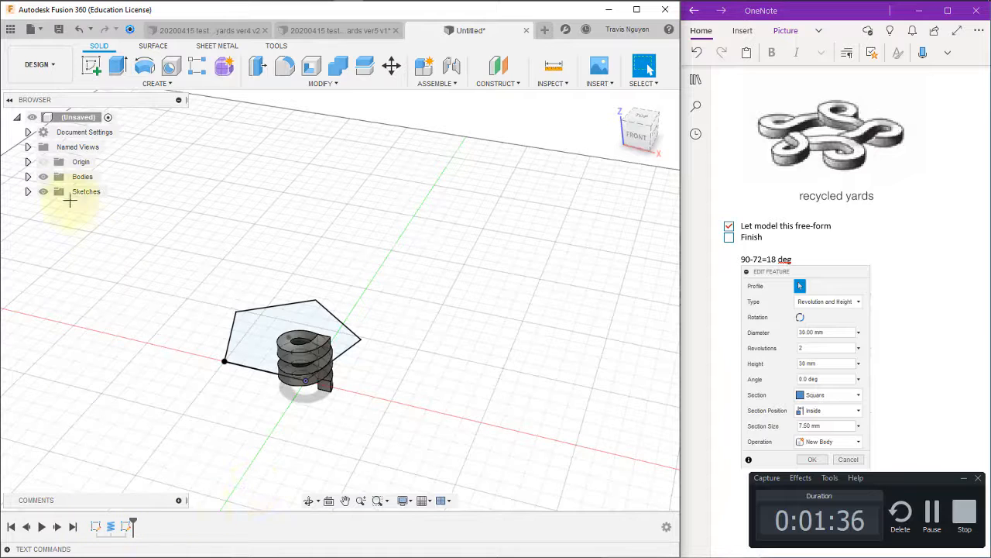
# Step: Rotate the coil body about the Z axis by -180-18 degrees without creating a copy
pyautogui.click(28, 191)
pyautogui.click(28, 177)
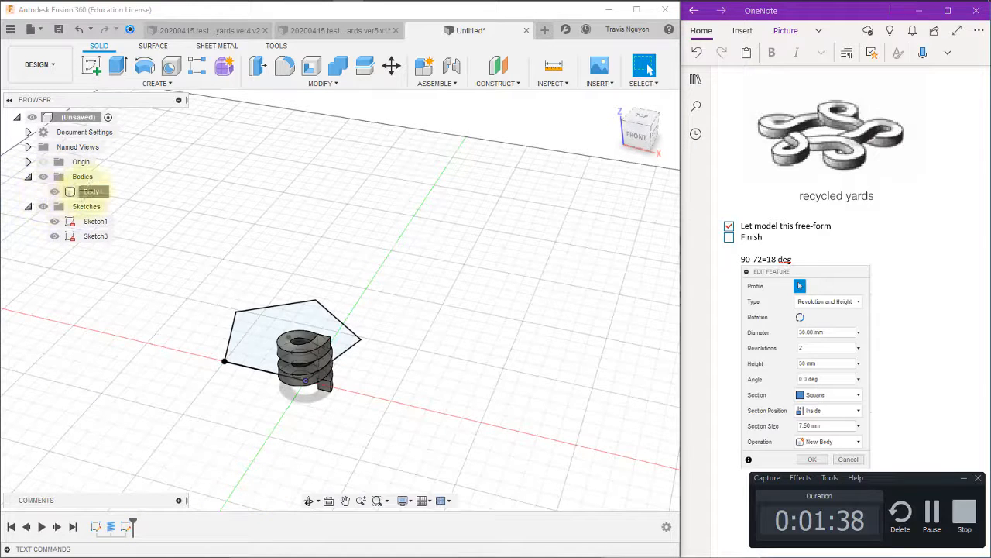
pyautogui.click(91, 191)
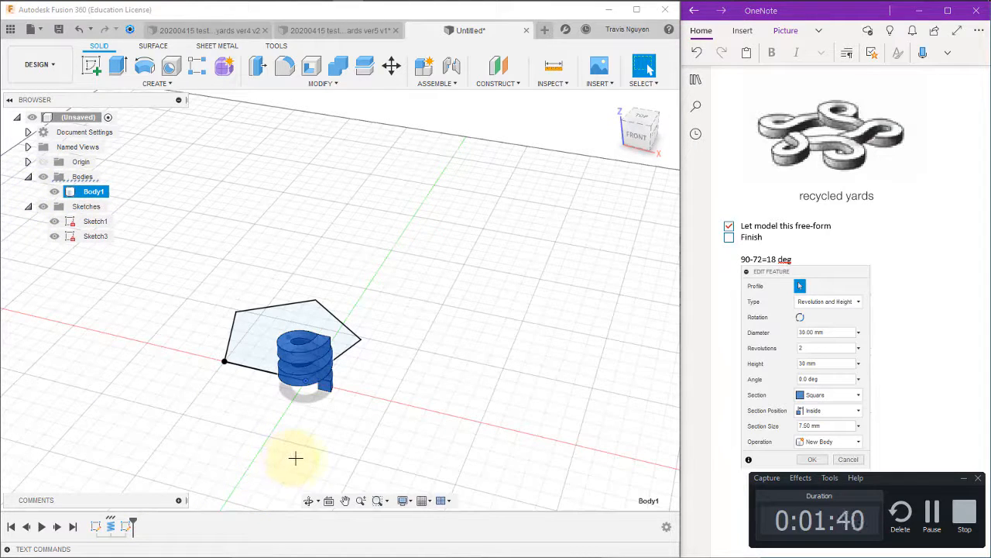
pyautogui.press('m')
pyautogui.keyDown('shift'); pyautogui.moveTo(433, 434); pyautogui.dragTo(446, 422, button='middle'); pyautogui.keyUp('shift')
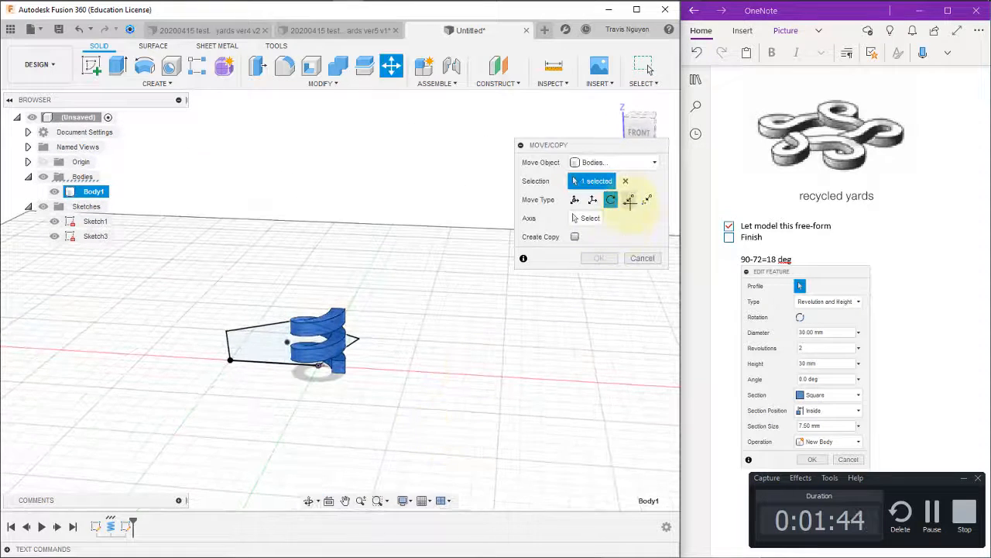
pyautogui.click(44, 162)
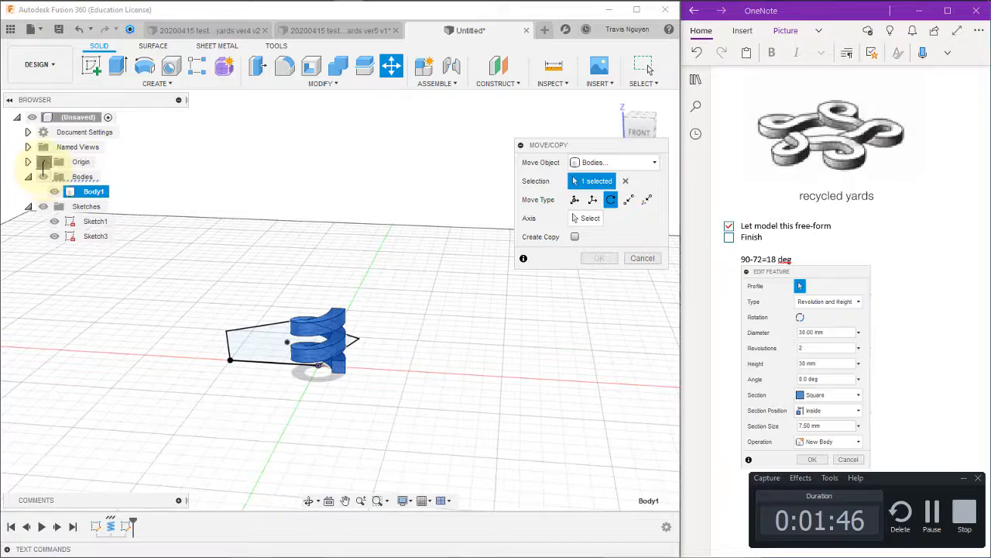
pyautogui.click(590, 218)
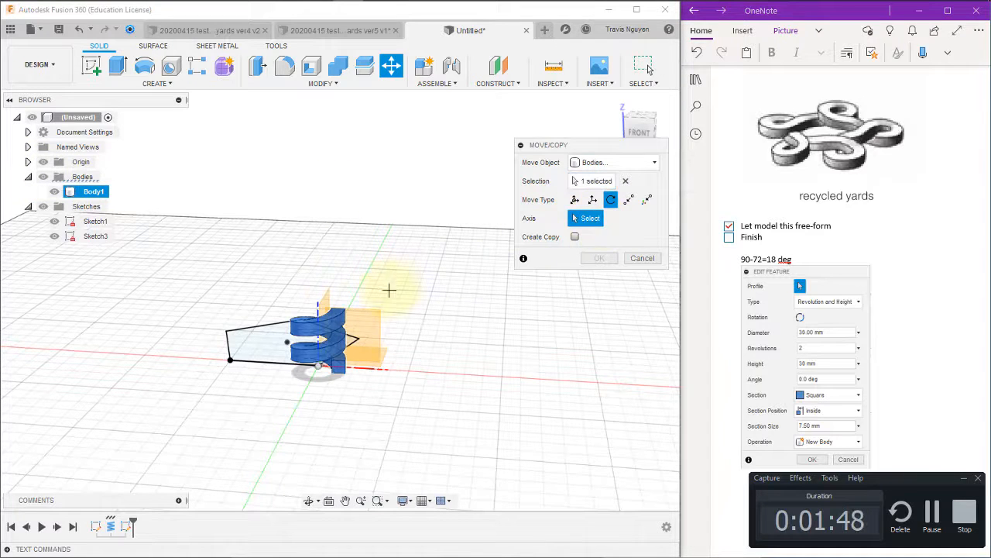
pyautogui.click(318, 309)
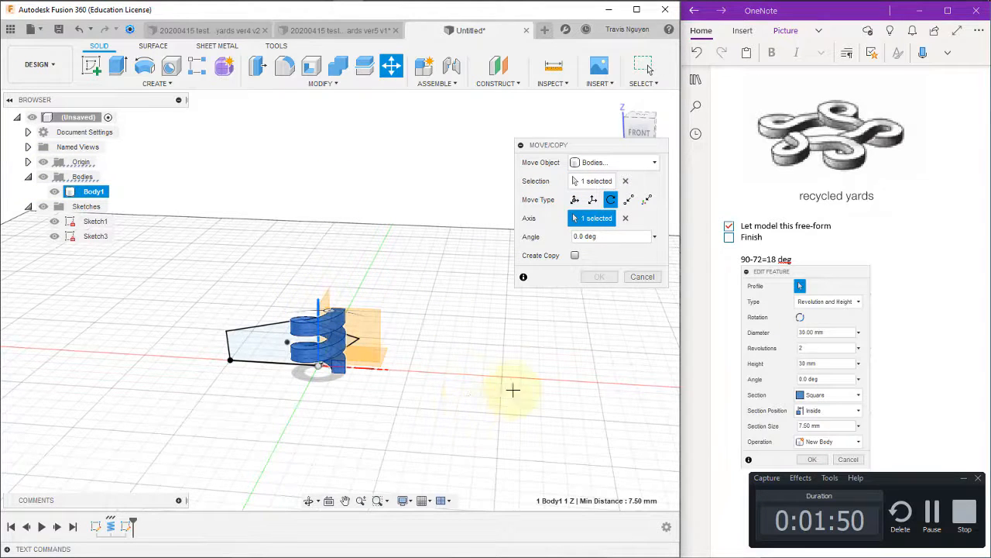
pyautogui.keyDown('shift'); pyautogui.moveTo(505, 376); pyautogui.dragTo(480, 429, button='middle'); pyautogui.keyUp('shift')
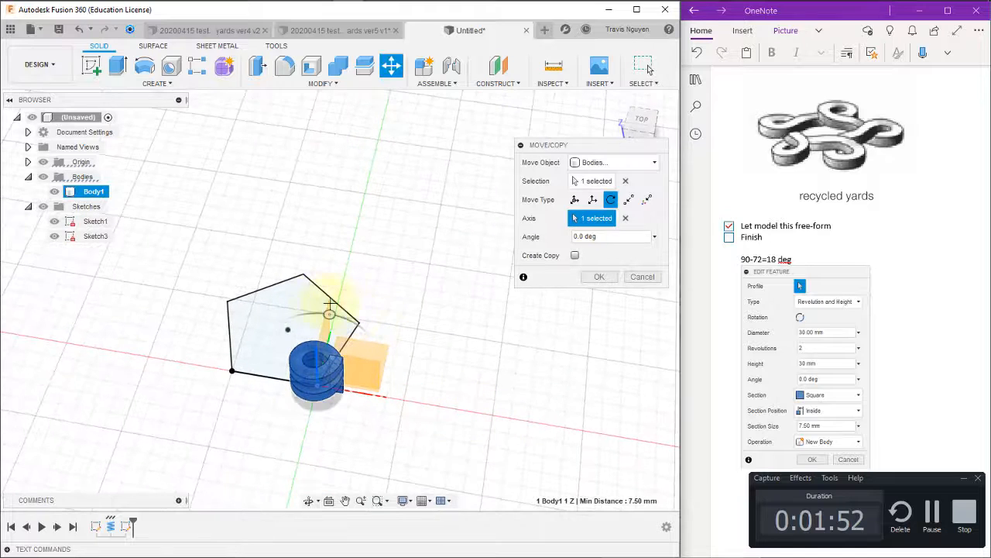
pyautogui.moveTo(331, 314); pyautogui.dragTo(334, 462)
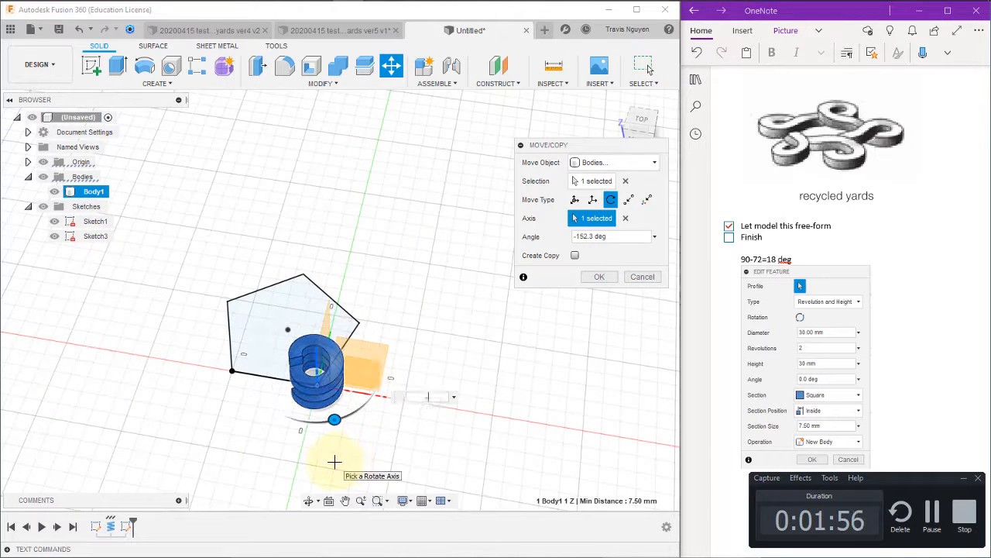
pyautogui.write('-180-18')
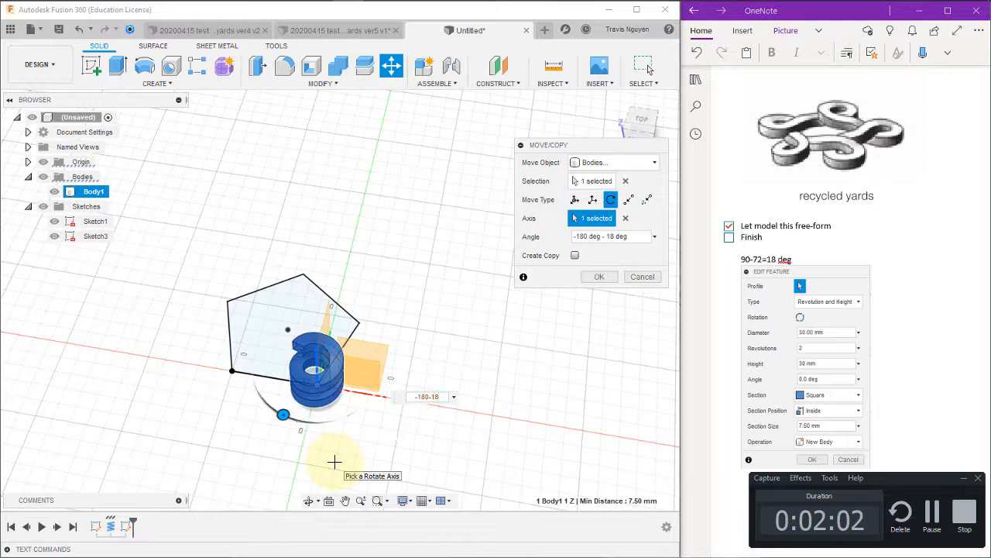
pyautogui.press('Return')
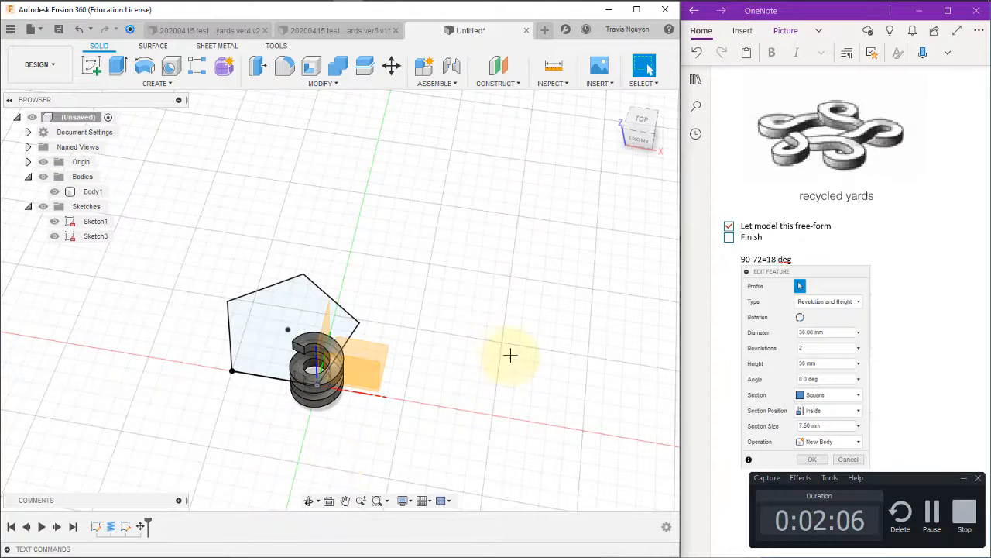
# Step: Extrude the pentagon outline upward about 76 mm as a new surface body
pyautogui.keyDown('shift'); pyautogui.moveTo(477, 346); pyautogui.dragTo(469, 338, button='middle'); pyautogui.keyUp('shift')
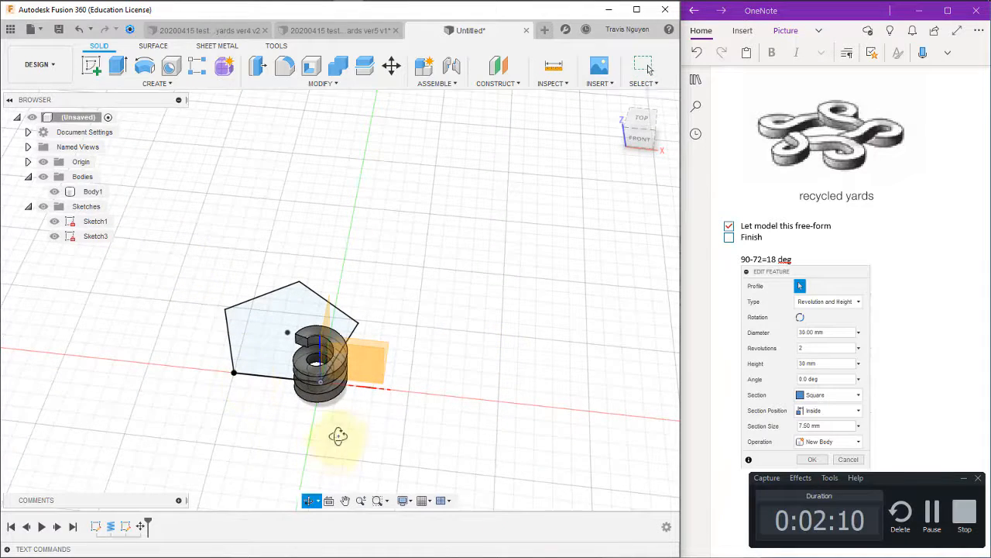
pyautogui.moveTo(336, 433)
pyautogui.keyDown('shift'); pyautogui.mouseDown(button='middle')
pyautogui.moveTo(338, 416)
pyautogui.moveTo(343, 435)
pyautogui.mouseUp(button='middle'); pyautogui.keyUp('shift')
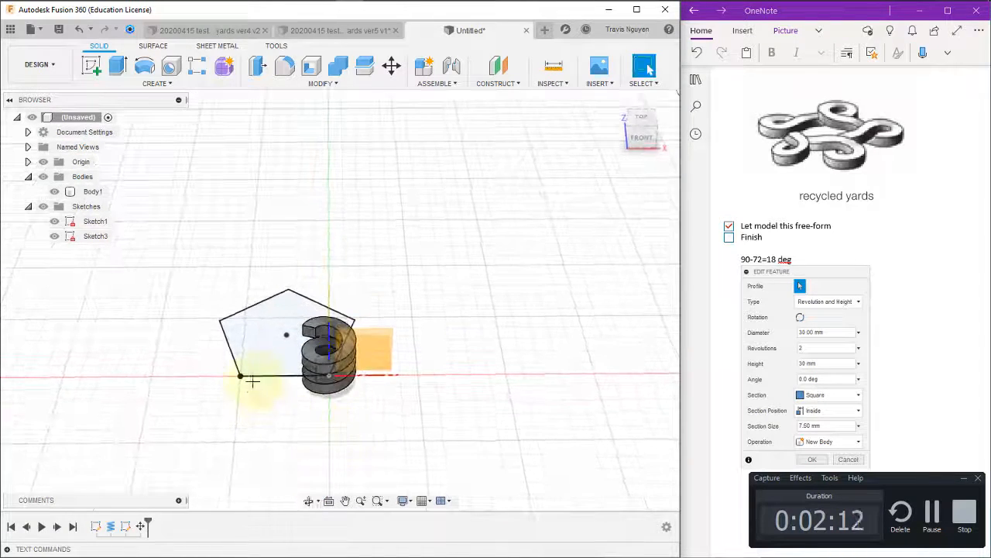
pyautogui.click(144, 47)
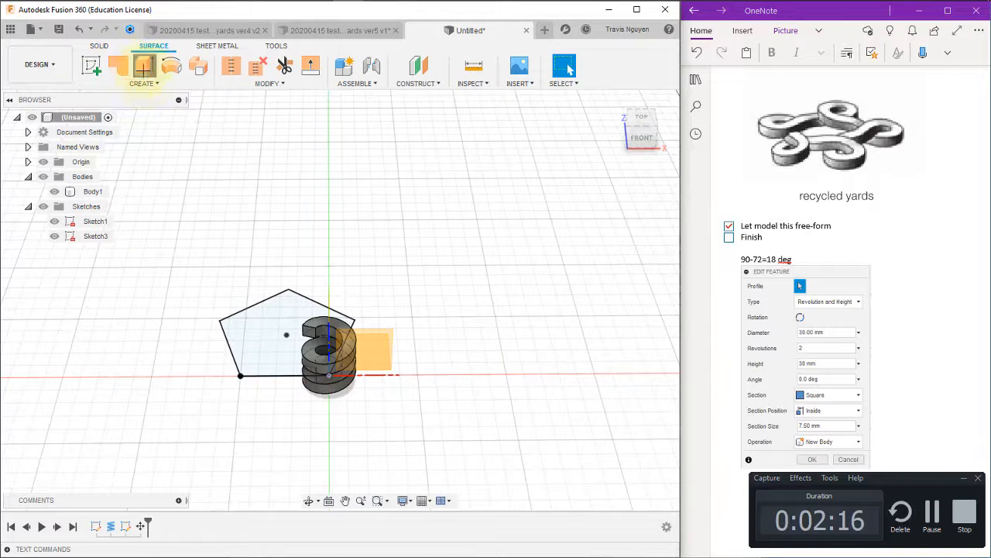
pyautogui.click(144, 67)
pyautogui.click(226, 344)
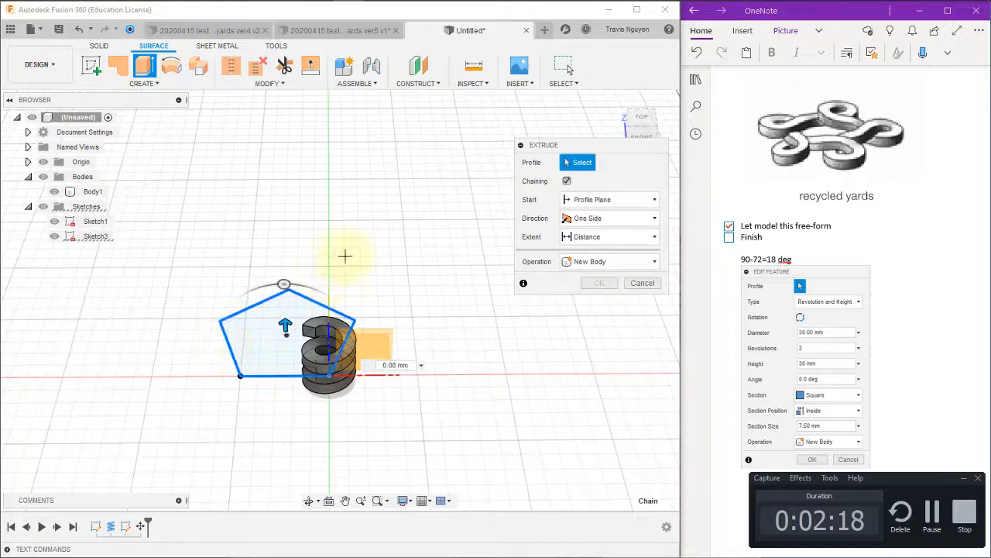
pyautogui.moveTo(287, 316); pyautogui.dragTo(290, 203)
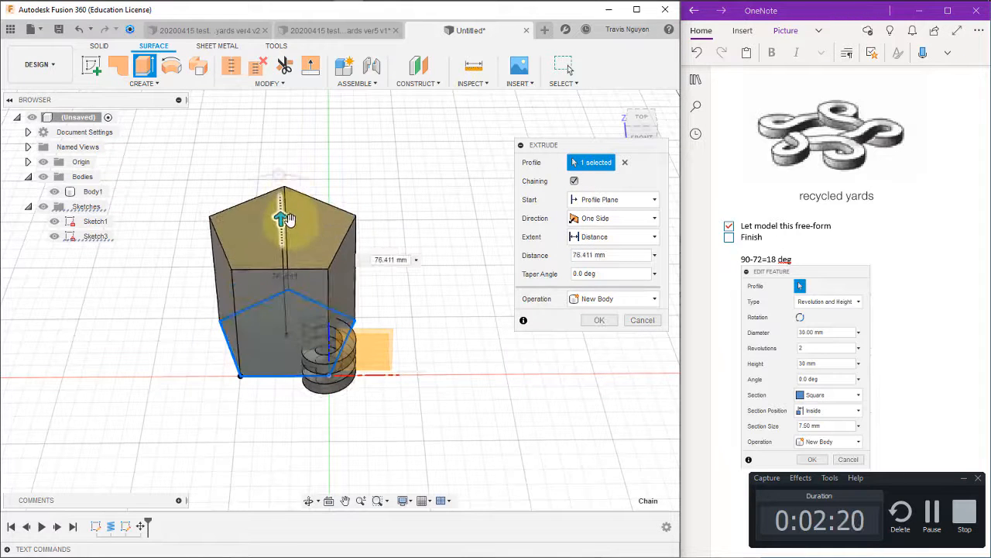
pyautogui.click(608, 320)
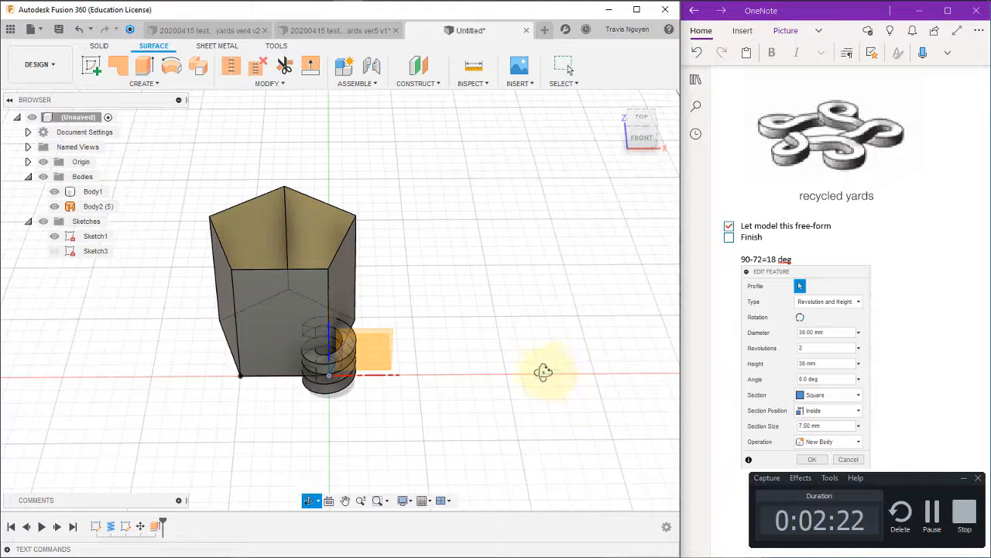
# Step: Split the coil body with the pentagon surface wall that meets the base-edge wall at the origin
pyautogui.keyDown('shift'); pyautogui.moveTo(543, 371); pyautogui.dragTo(497, 357, button='middle'); pyautogui.keyUp('shift')
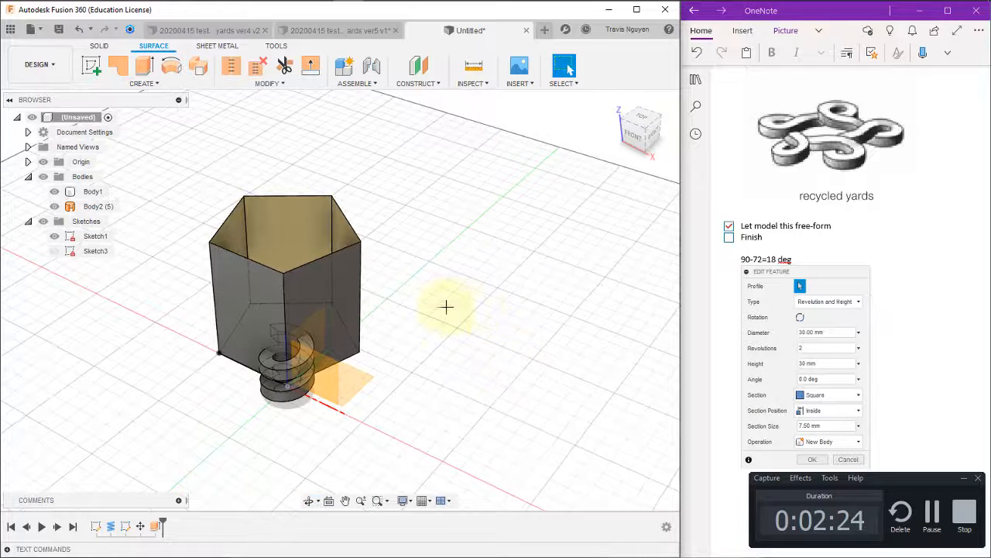
pyautogui.click(93, 191)
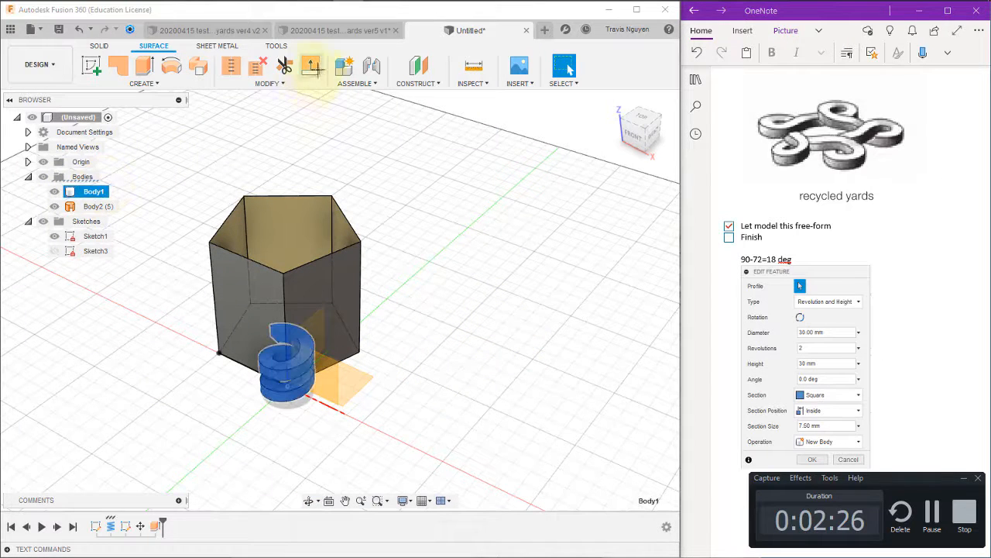
pyautogui.click(105, 46)
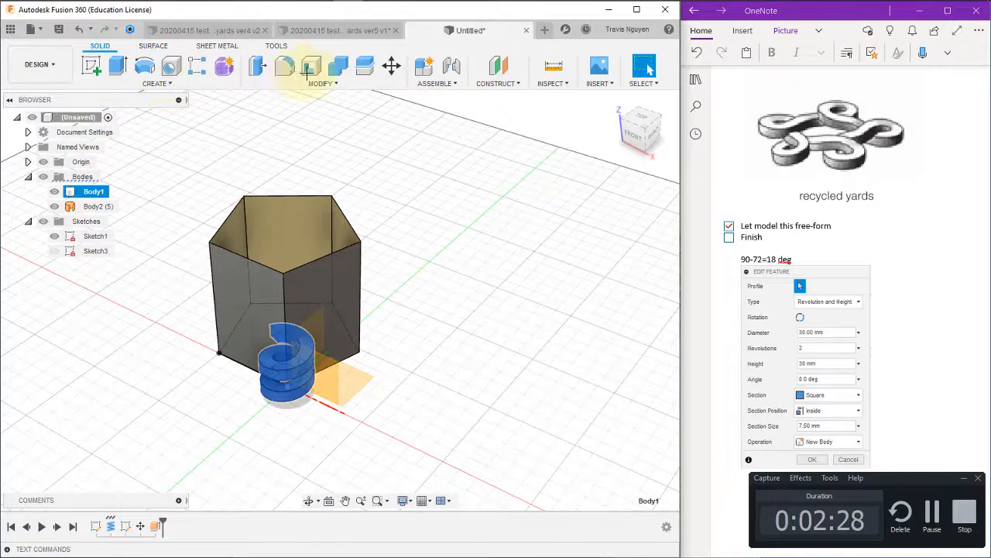
pyautogui.click(364, 67)
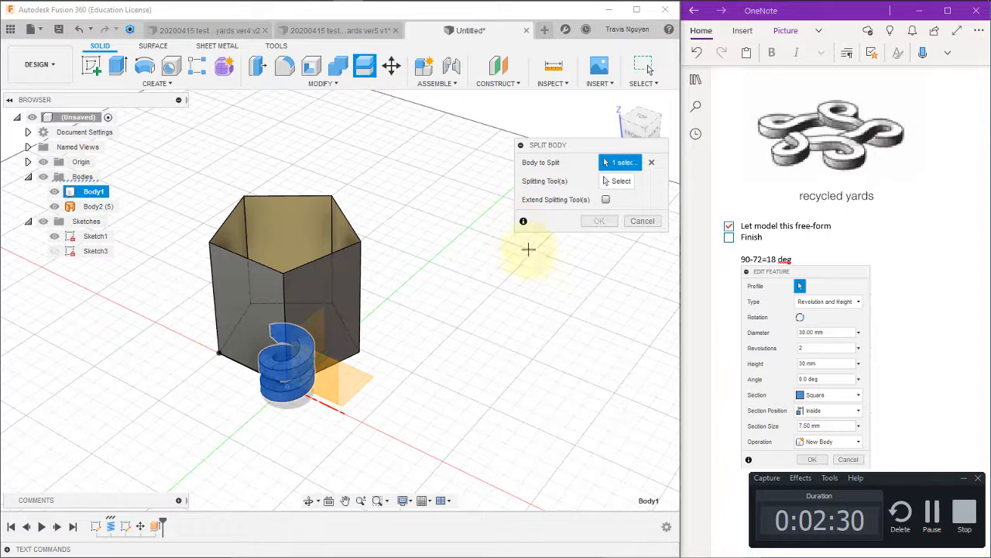
pyautogui.click(621, 181)
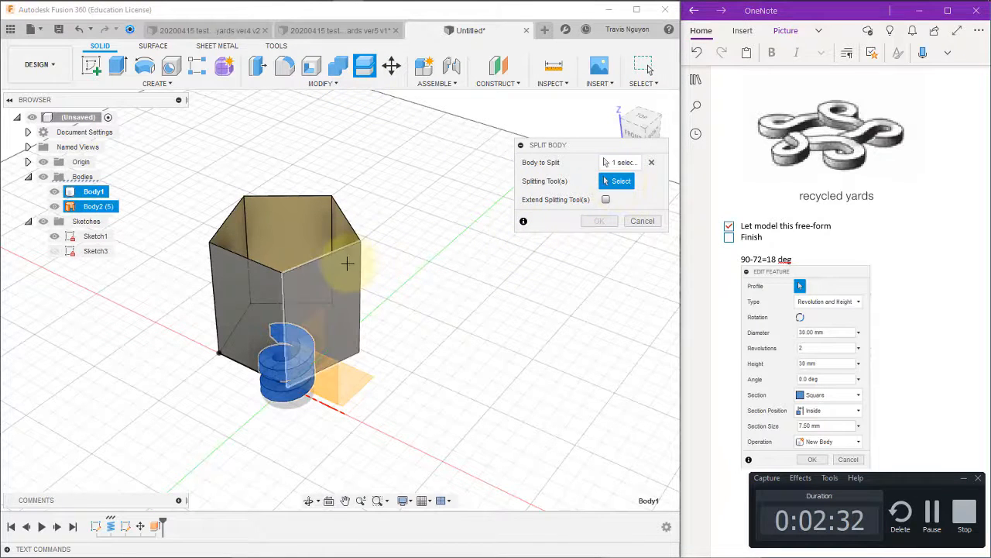
pyautogui.click(338, 270)
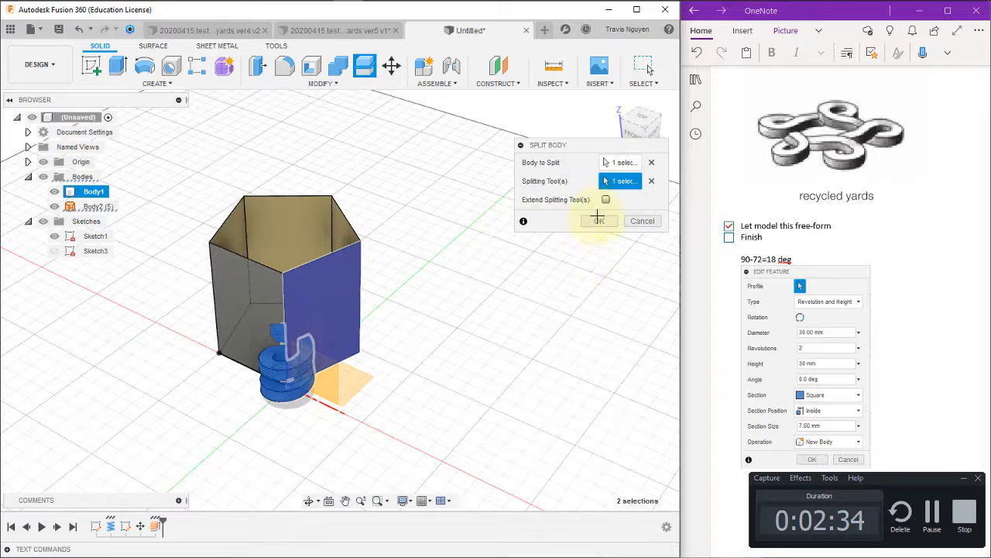
pyautogui.click(600, 221)
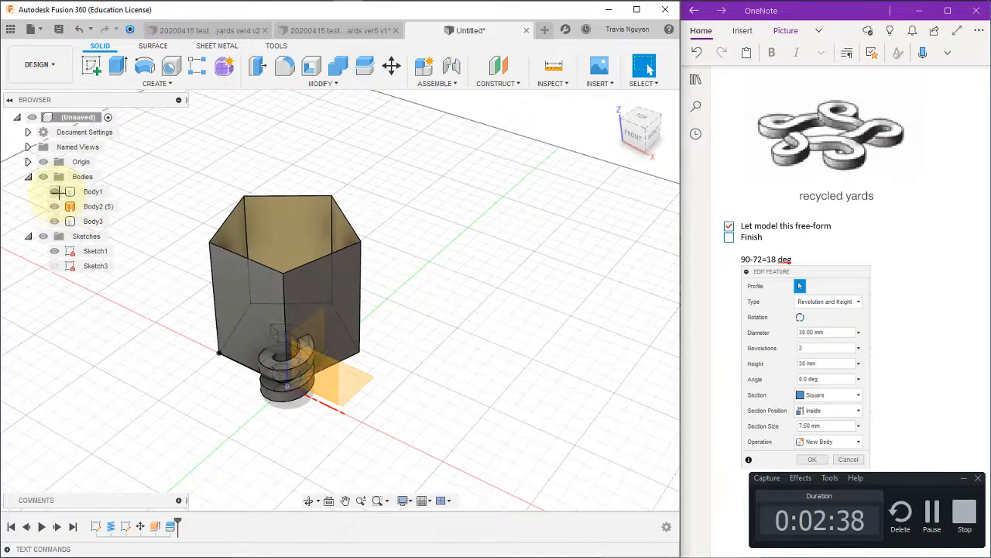
# Step: Hide the cut-off coil piece Body1 and the pentagon surface body, and show the pentagon sketch again
pyautogui.click(53, 207)
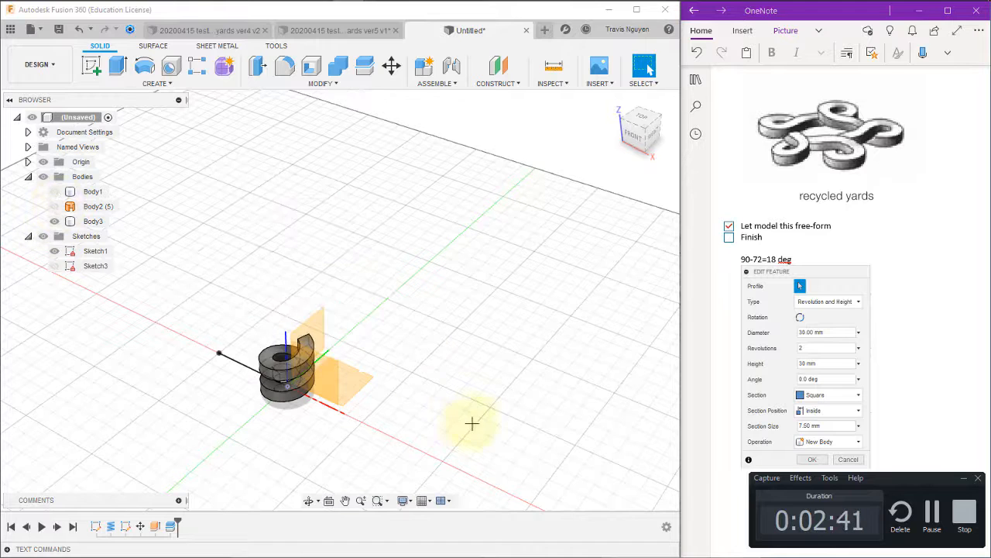
pyautogui.keyDown('shift'); pyautogui.moveTo(471, 421); pyautogui.dragTo(513, 418, button='middle'); pyautogui.keyUp('shift')
pyautogui.click(53, 265)
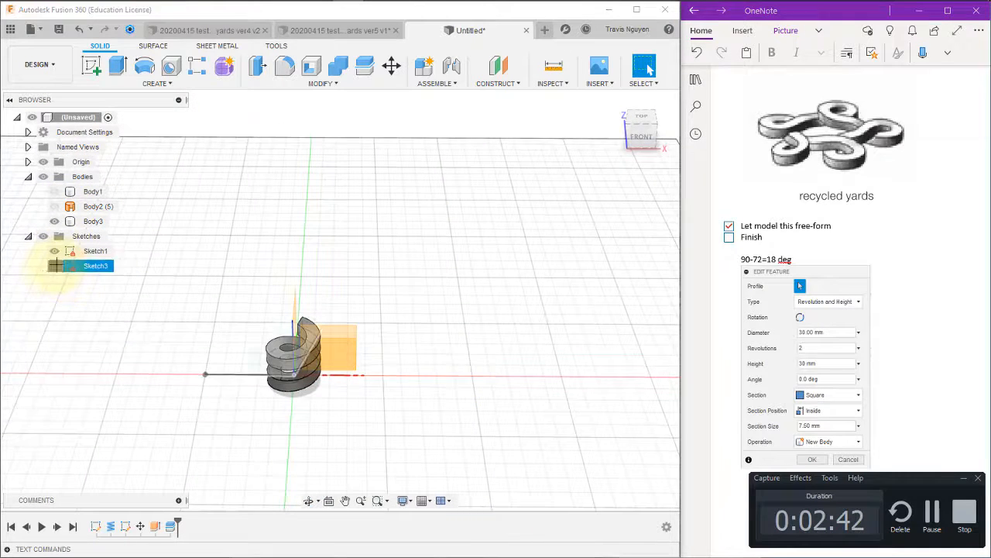
pyautogui.keyDown('shift'); pyautogui.moveTo(507, 356); pyautogui.dragTo(504, 376, button='middle'); pyautogui.keyUp('shift')
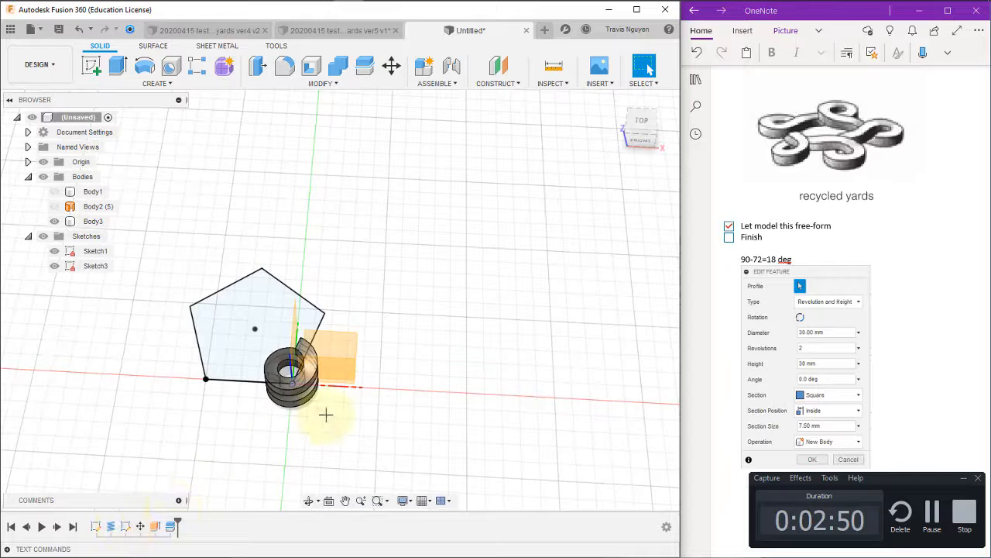
# Step: Edit the pentagon sketch to add a vertical line about 103 mm long rising from the pentagon's centre point, and finish the sketch
pyautogui.doubleClick(124, 526)
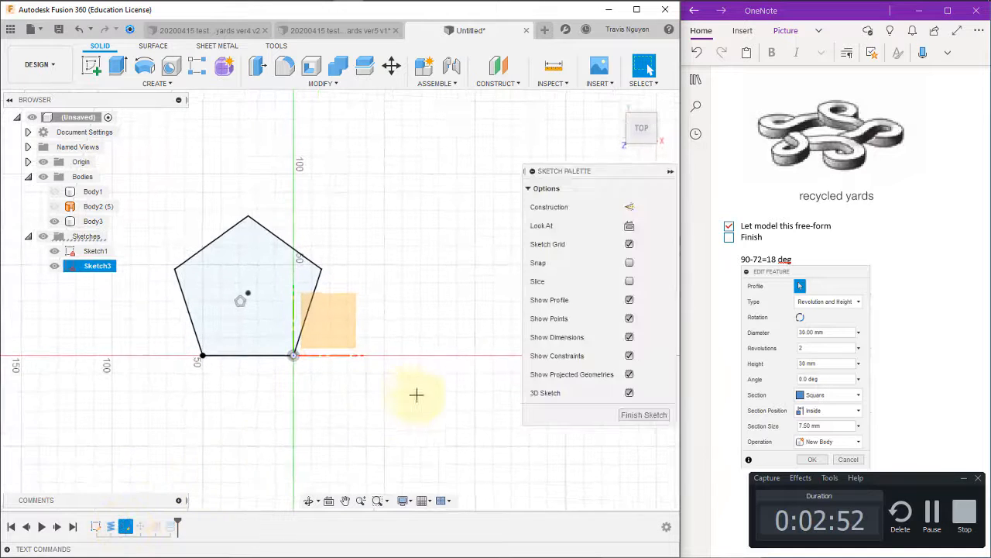
pyautogui.keyDown('shift'); pyautogui.moveTo(382, 399); pyautogui.dragTo(311, 256, button='middle'); pyautogui.keyUp('shift')
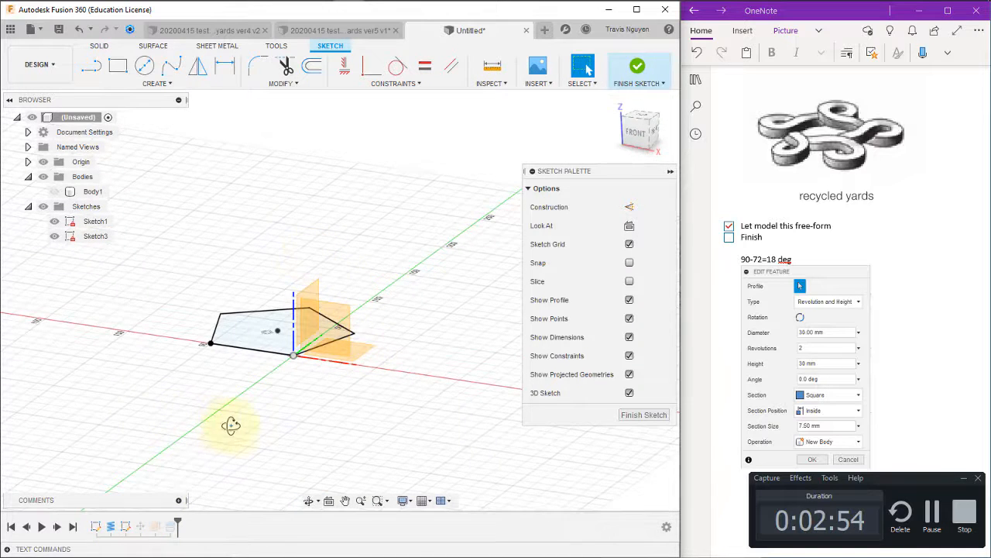
pyautogui.keyDown('shift'); pyautogui.moveTo(231, 424); pyautogui.dragTo(259, 425, button='middle'); pyautogui.keyUp('shift')
pyautogui.click(91, 66)
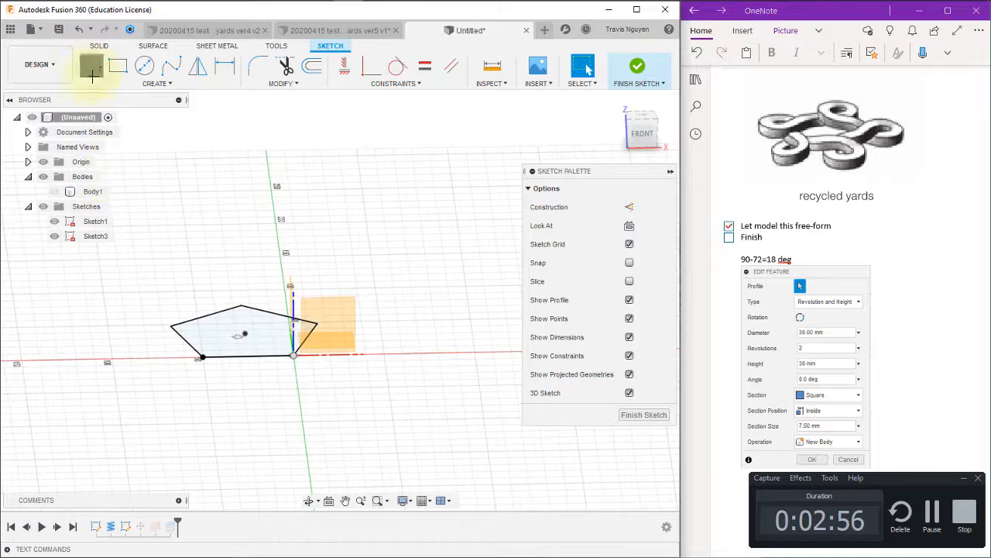
pyautogui.click(245, 335)
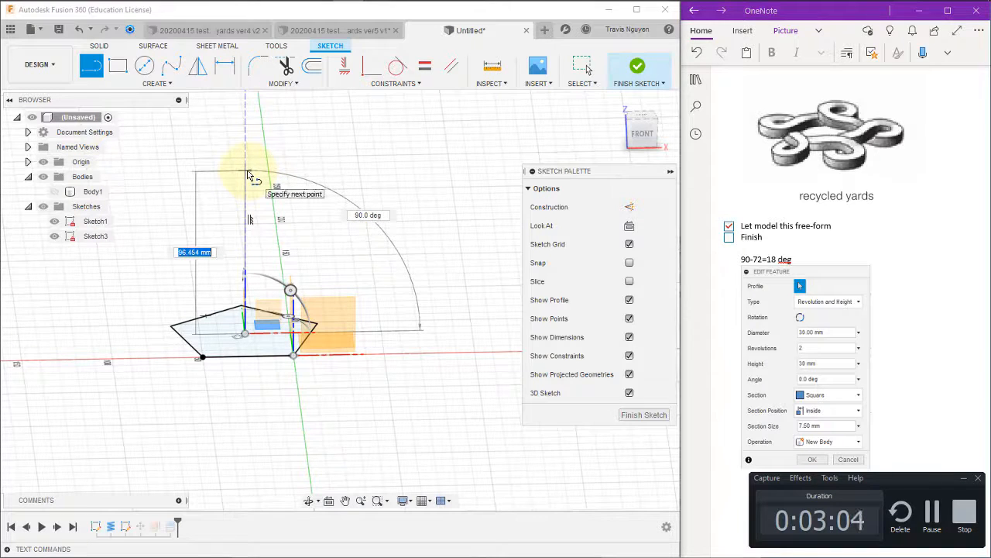
pyautogui.moveTo(243, 172)
pyautogui.keyDown('shift'); pyautogui.mouseDown(button='middle')
pyautogui.moveTo(197, 181)
pyautogui.moveTo(268, 179)
pyautogui.mouseUp(button='middle'); pyautogui.keyUp('shift')
pyautogui.press('Tab')
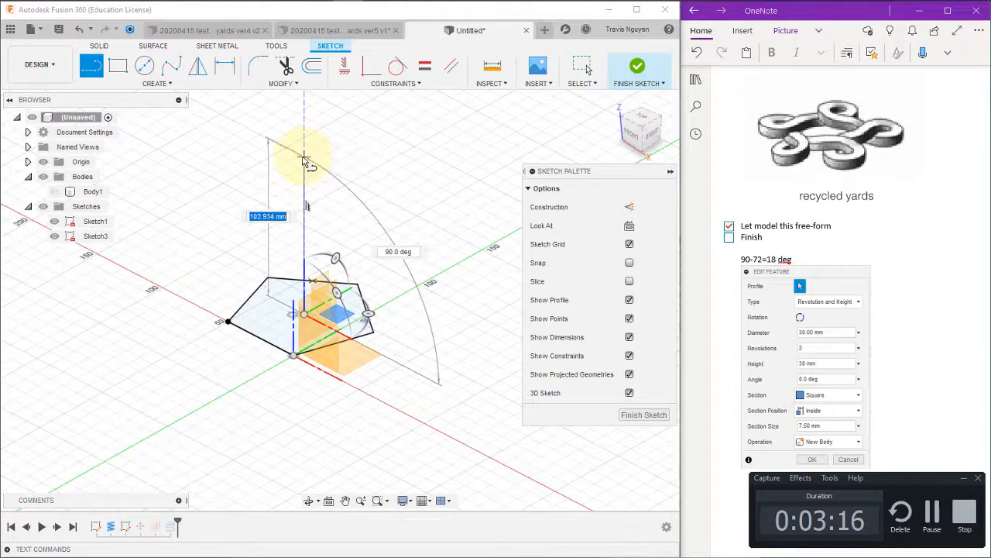
pyautogui.click(304, 161)
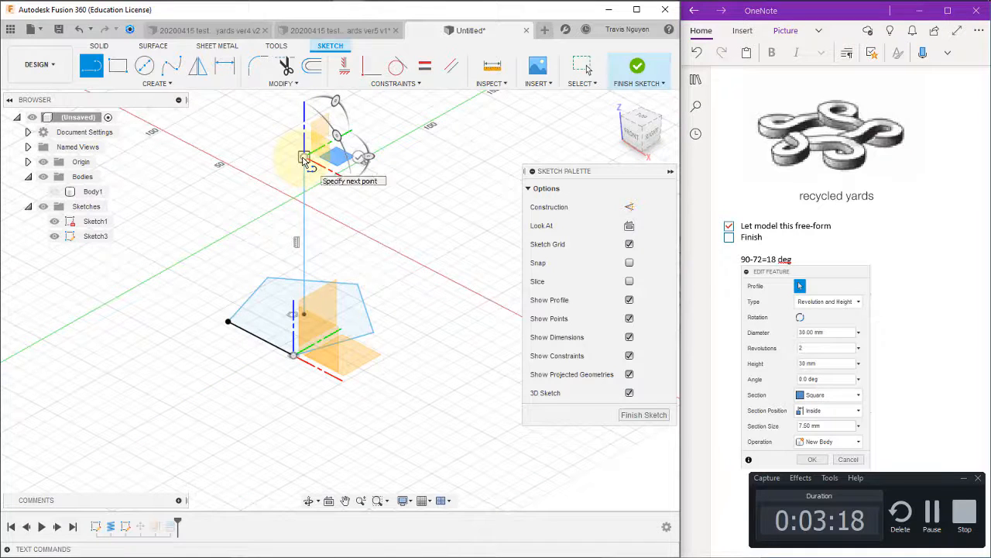
pyautogui.press('Escape')
pyautogui.keyDown('shift'); pyautogui.moveTo(403, 428); pyautogui.dragTo(447, 423, button='middle'); pyautogui.keyUp('shift')
pyautogui.click(637, 68)
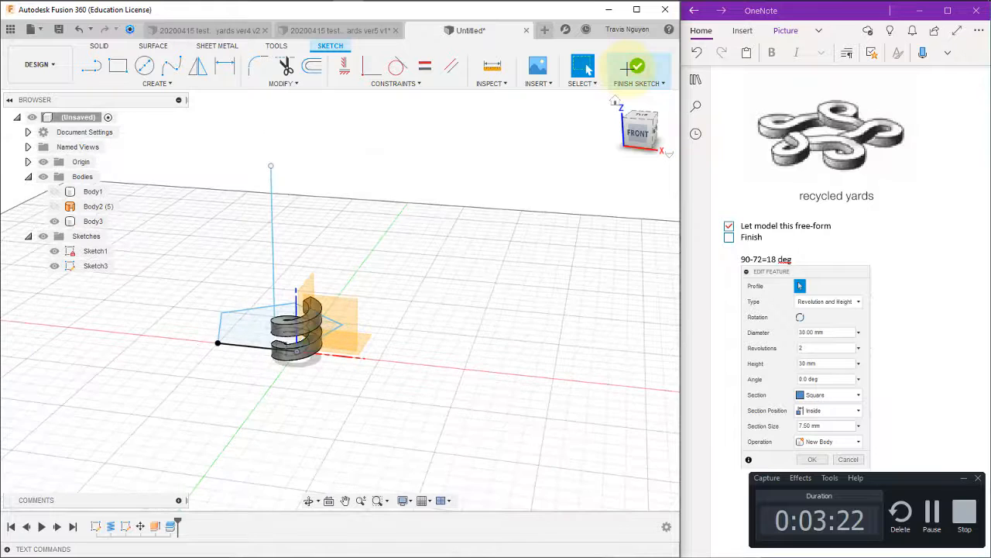
pyautogui.click(88, 191)
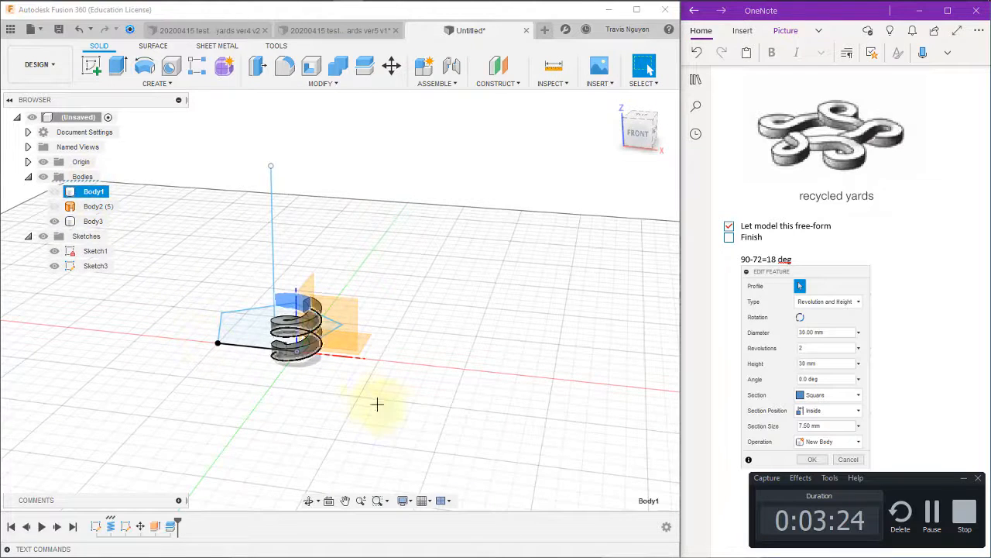
pyautogui.keyDown('shift'); pyautogui.moveTo(376, 403); pyautogui.dragTo(381, 434, button='middle'); pyautogui.keyUp('shift')
pyautogui.click(224, 438)
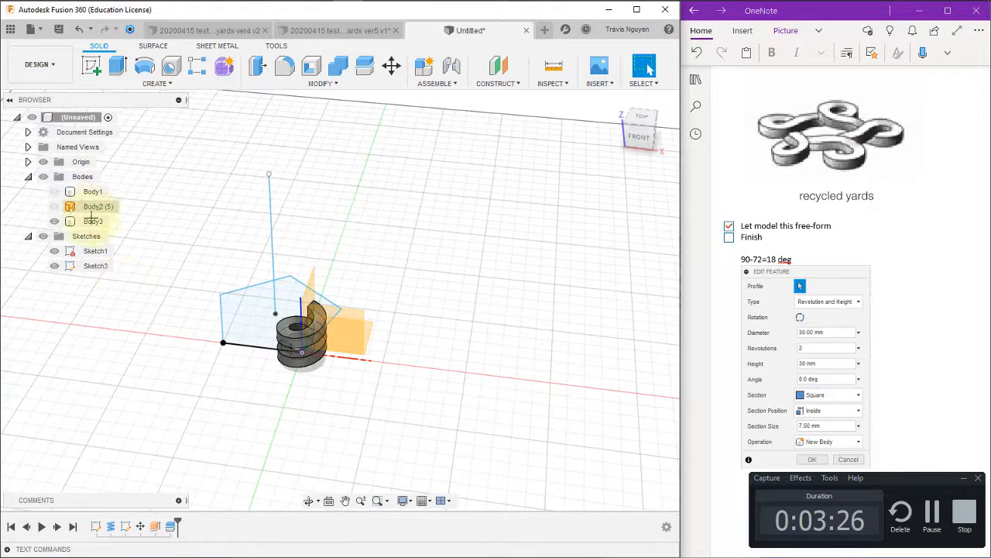
# Step: Edit the coil's split feature so that its splitting tool is extended
pyautogui.click(91, 221)
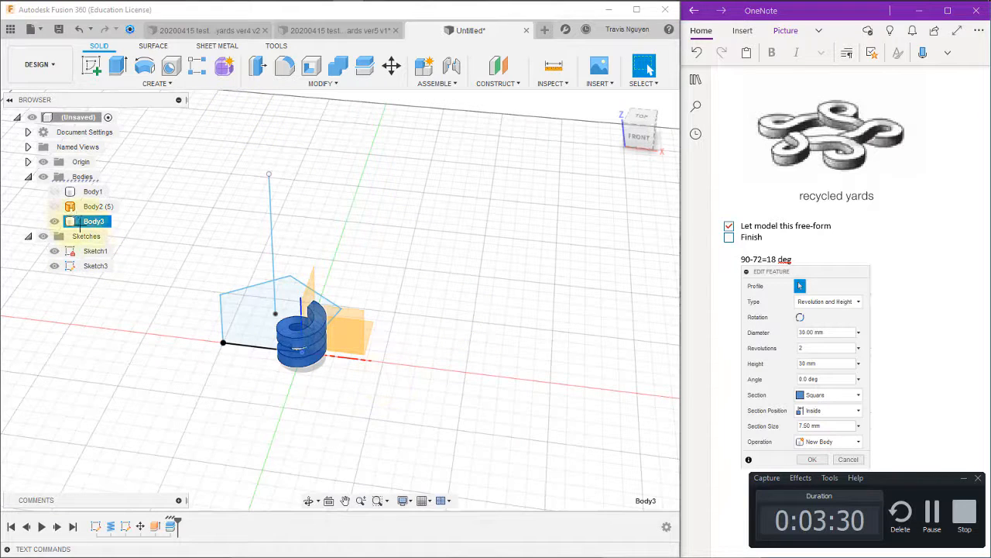
pyautogui.click(85, 196)
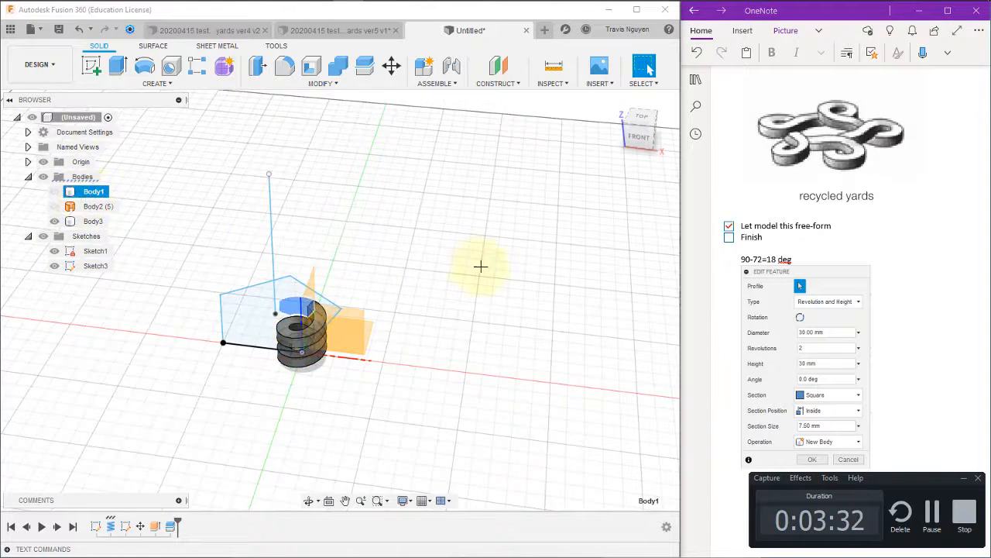
pyautogui.keyDown('shift'); pyautogui.moveTo(502, 280); pyautogui.dragTo(479, 298, button='middle'); pyautogui.keyUp('shift')
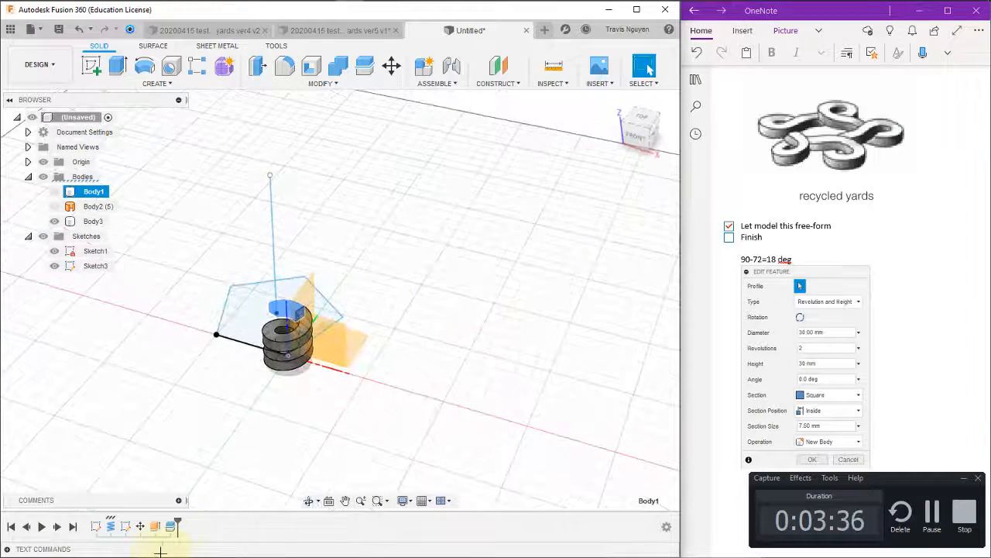
pyautogui.doubleClick(172, 526)
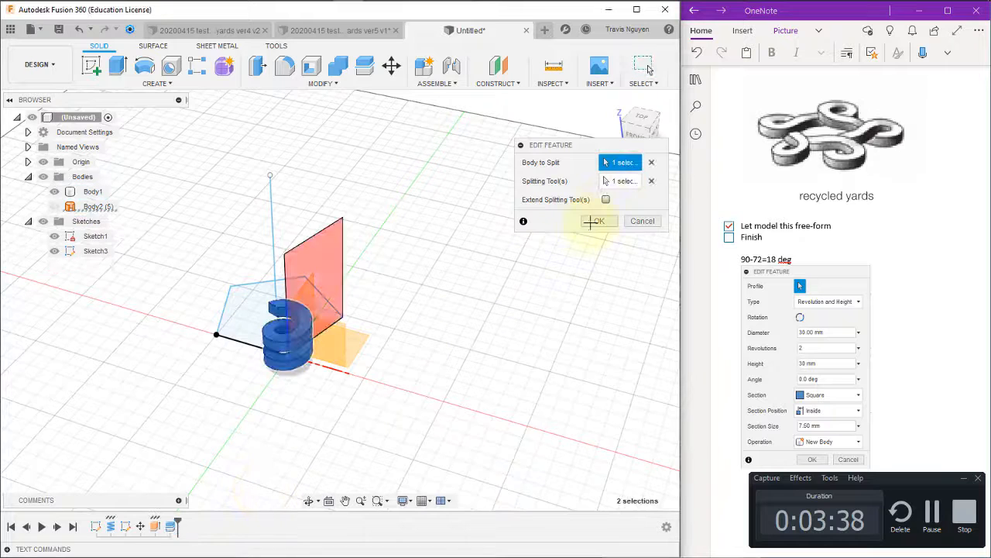
pyautogui.click(605, 199)
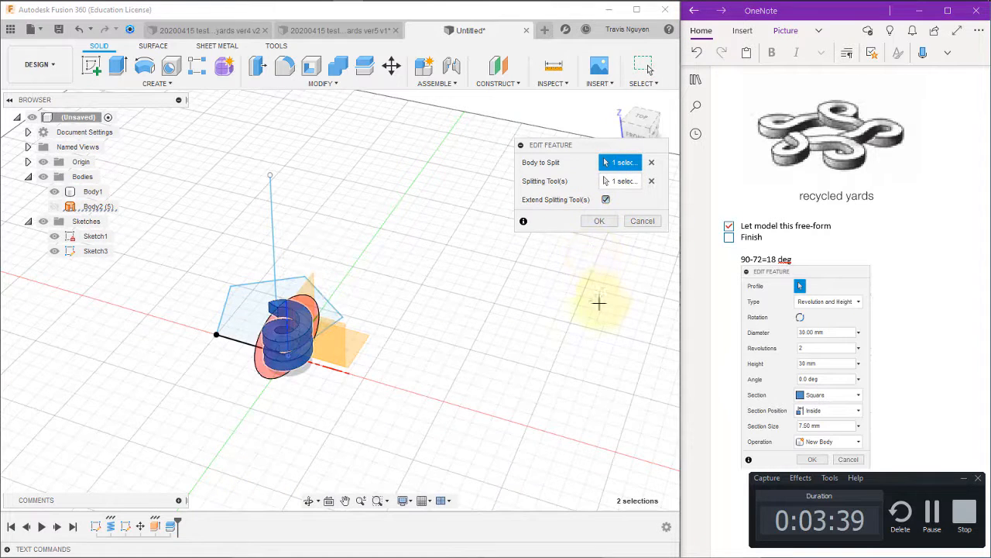
pyautogui.click(602, 222)
# Step: Identify the split coil pieces and hide Body4 and Body3, leaving the lowest turn shown
pyautogui.keyDown('shift'); pyautogui.moveTo(479, 365); pyautogui.dragTo(535, 319, button='middle'); pyautogui.keyUp('shift')
pyautogui.click(87, 266)
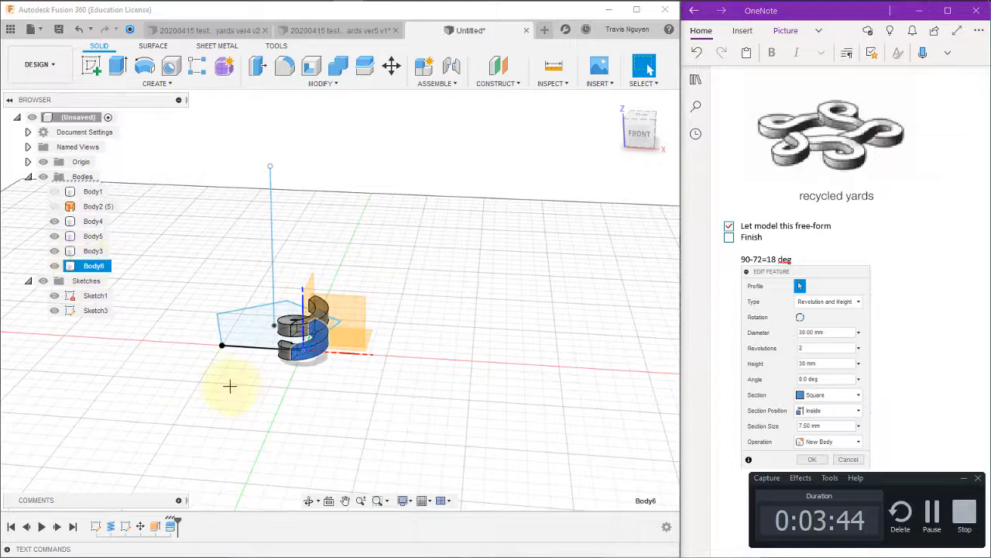
pyautogui.keyDown('shift'); pyautogui.moveTo(229, 385); pyautogui.dragTo(178, 325, button='middle'); pyautogui.keyUp('shift')
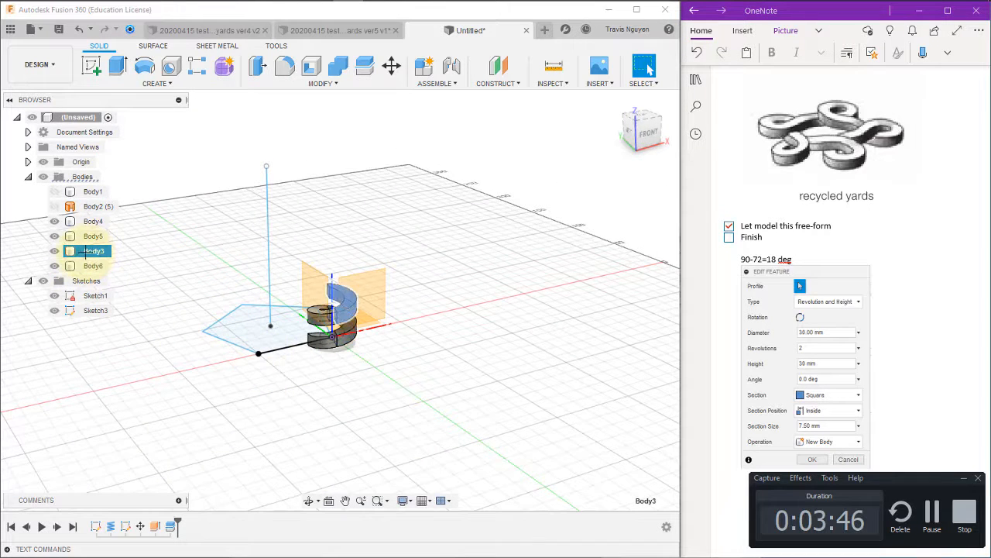
pyautogui.click(91, 236)
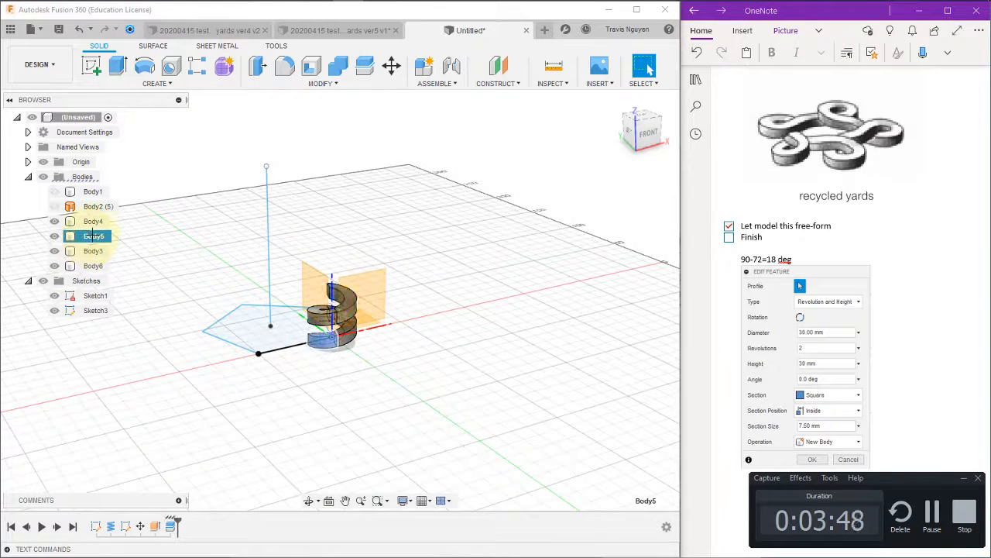
pyautogui.keyDown('ctrl'); pyautogui.click(56, 222); pyautogui.keyUp('ctrl')
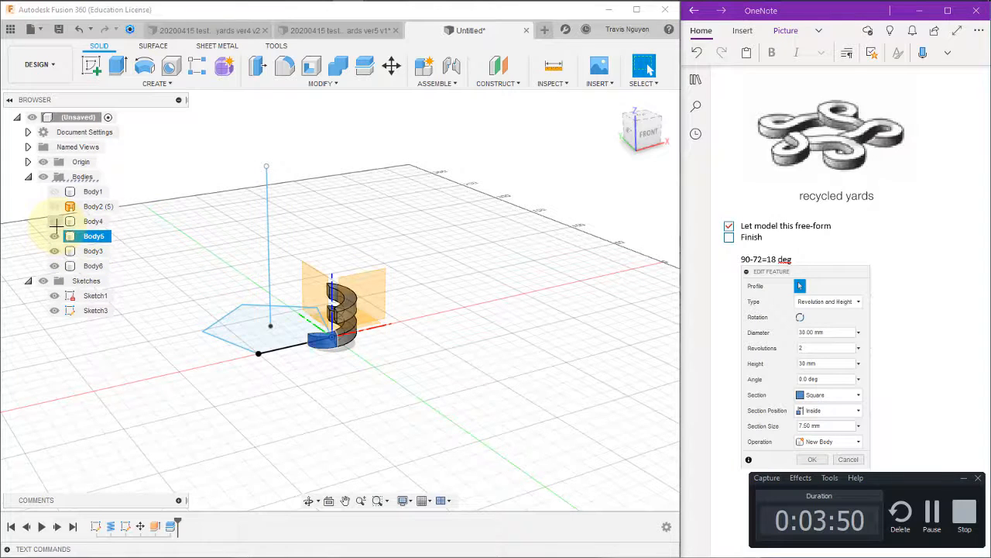
pyautogui.keyDown('shift'); pyautogui.moveTo(363, 364); pyautogui.dragTo(393, 387, button='middle'); pyautogui.keyUp('shift')
pyautogui.click(54, 250)
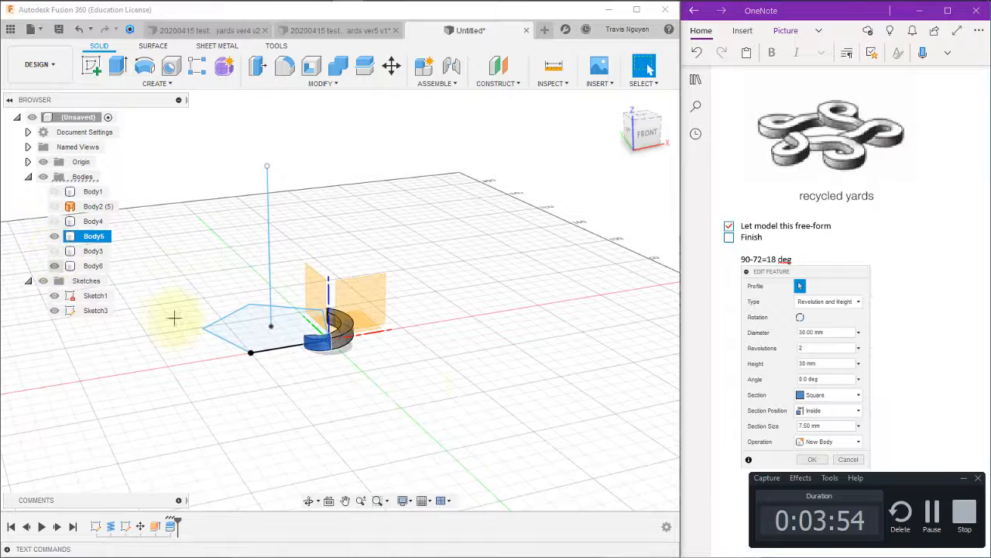
# Step: Combine Body5 and Body6 into one coil segment with the Join operation
pyautogui.click(87, 266)
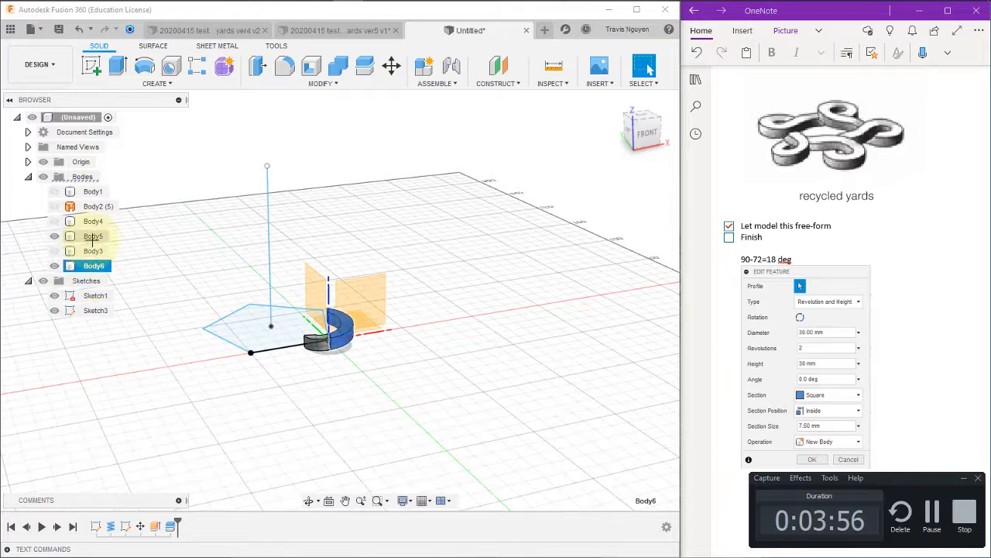
pyautogui.keyDown('shift'); pyautogui.click(92, 239); pyautogui.keyUp('shift')
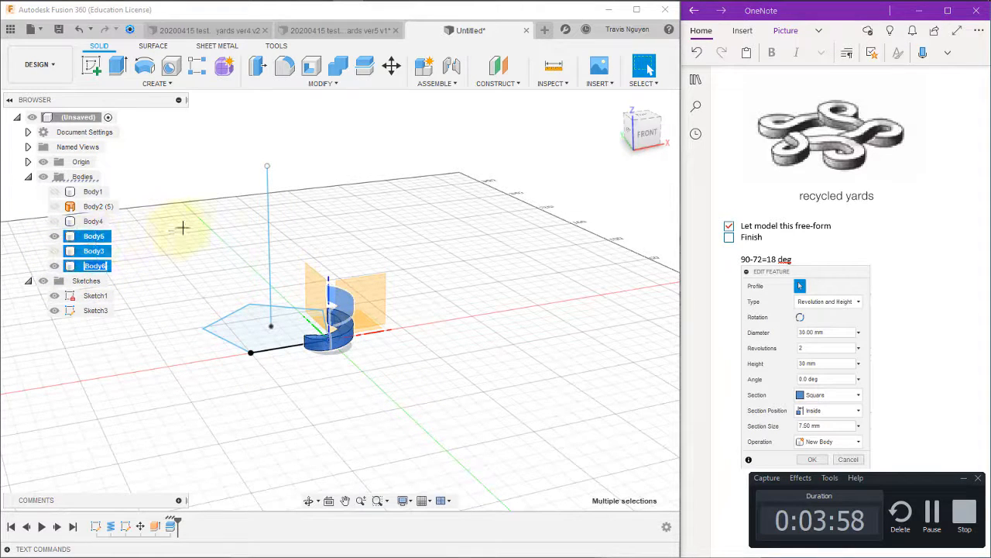
pyautogui.click(166, 234)
pyautogui.click(83, 236)
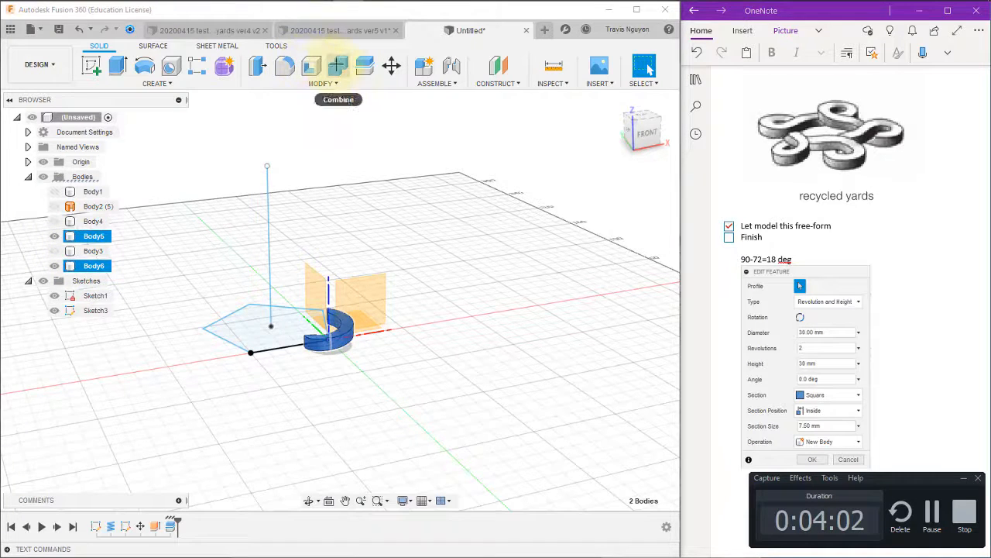
pyautogui.click(337, 66)
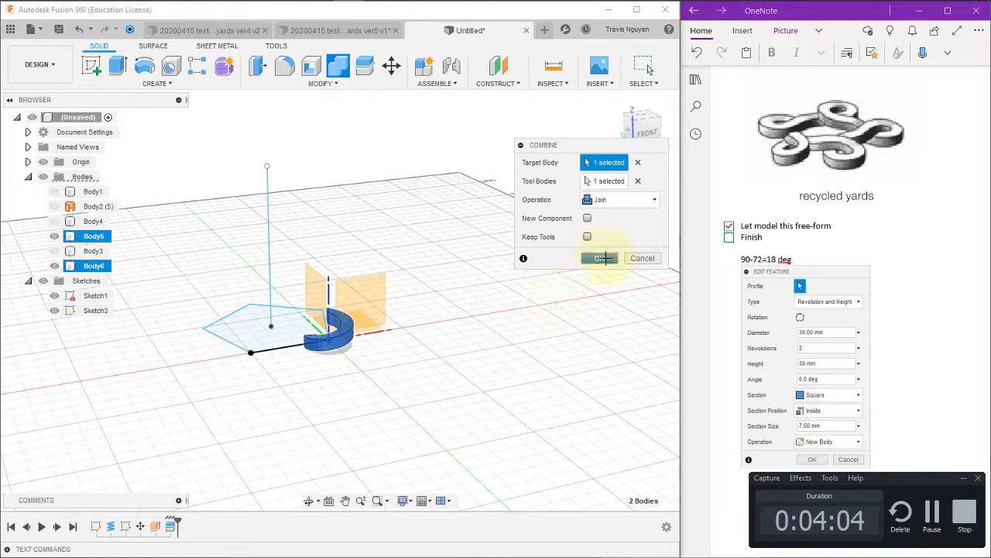
pyautogui.click(602, 258)
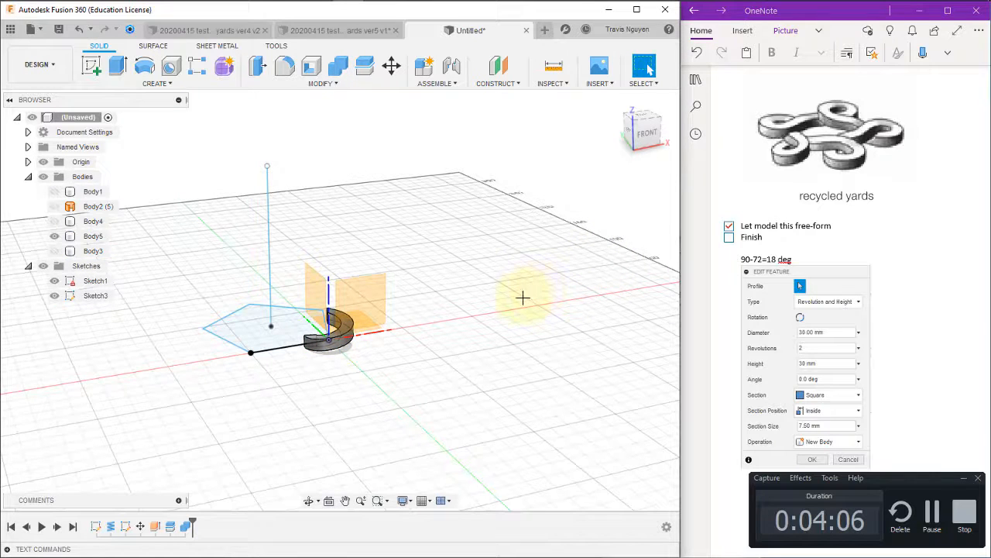
# Step: Circular-pattern the joined coil segment Body5 around the pentagon's vertical centre line, with a full spread and a quantity of 5
pyautogui.keyDown('shift'); pyautogui.moveTo(408, 254); pyautogui.dragTo(141, 257, button='middle'); pyautogui.keyUp('shift')
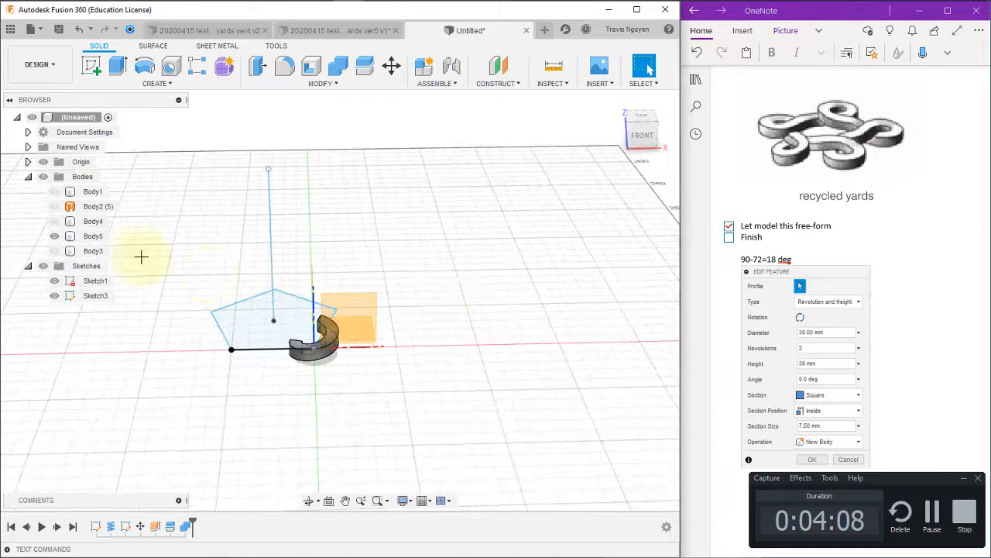
pyautogui.click(96, 236)
pyautogui.keyDown('shift'); pyautogui.moveTo(491, 217); pyautogui.dragTo(491, 222, button='middle'); pyautogui.keyUp('shift')
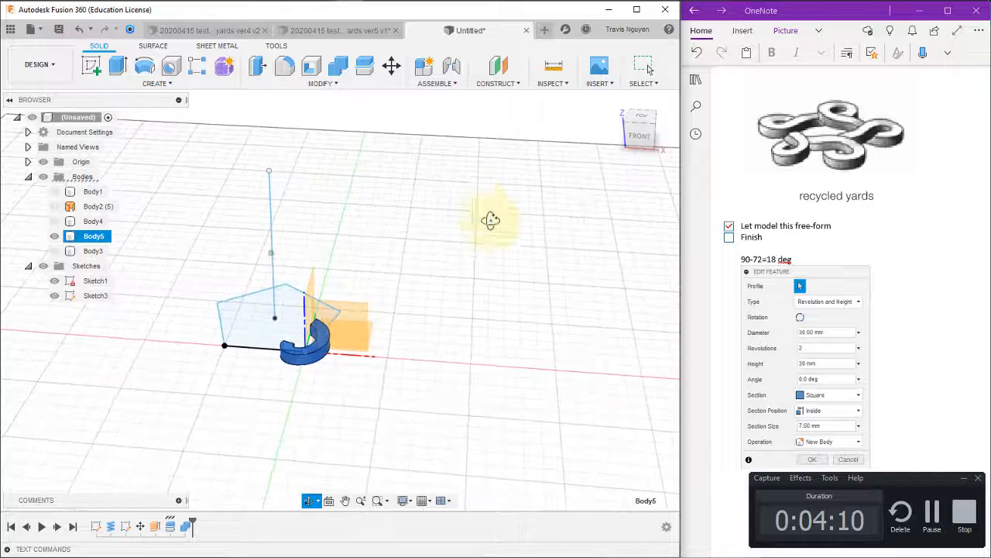
pyautogui.click(158, 83)
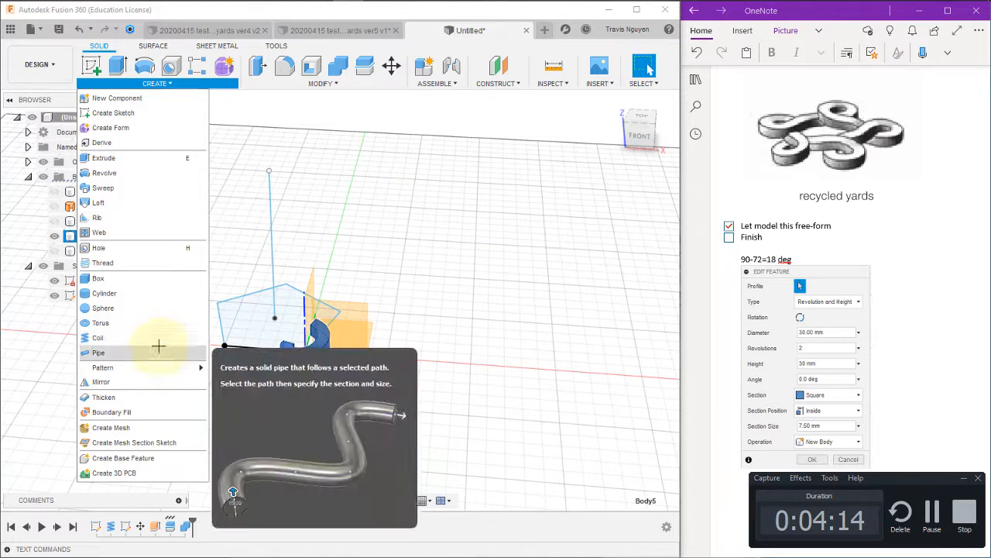
pyautogui.moveTo(173, 367)
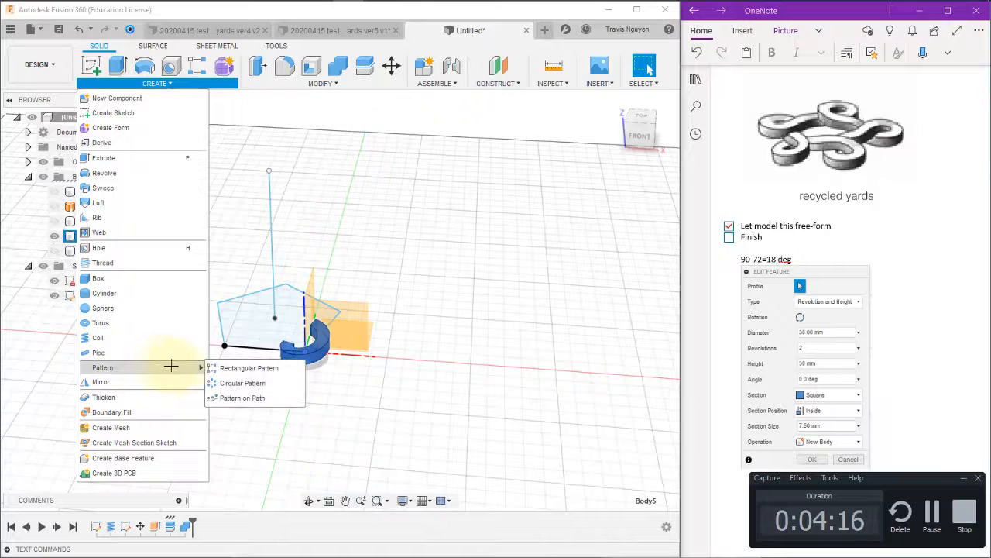
pyautogui.click(239, 383)
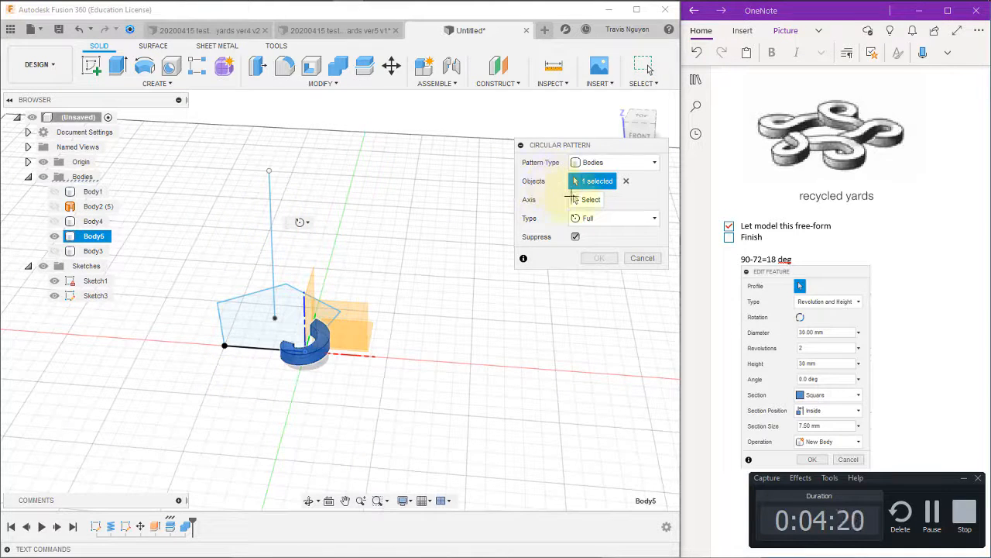
pyautogui.click(575, 199)
pyautogui.click(272, 222)
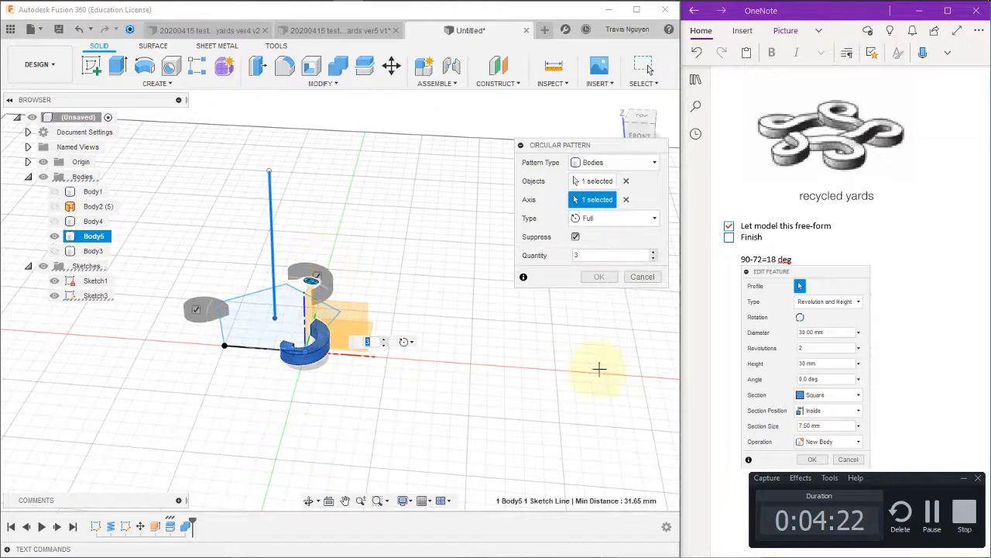
pyautogui.click(602, 276)
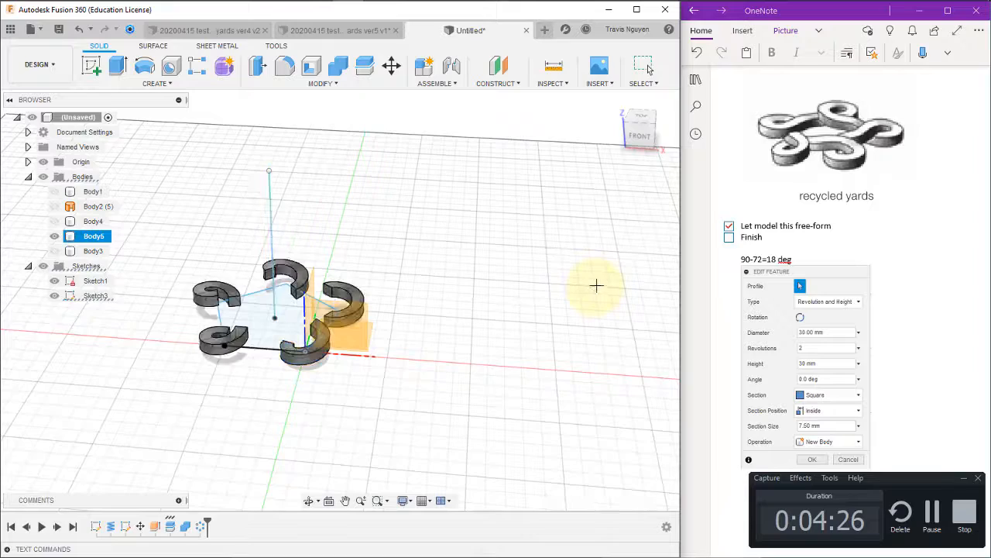
# Step: Start a Loft from the lower end face of Body5 to the raised end face of the neighbouring segment Body7
pyautogui.moveTo(565, 315)
pyautogui.keyDown('shift'); pyautogui.mouseDown(button='middle')
pyautogui.moveTo(485, 330)
pyautogui.moveTo(555, 302)
pyautogui.mouseUp(button='middle'); pyautogui.keyUp('shift')
pyautogui.scroll(5, 495, 378)
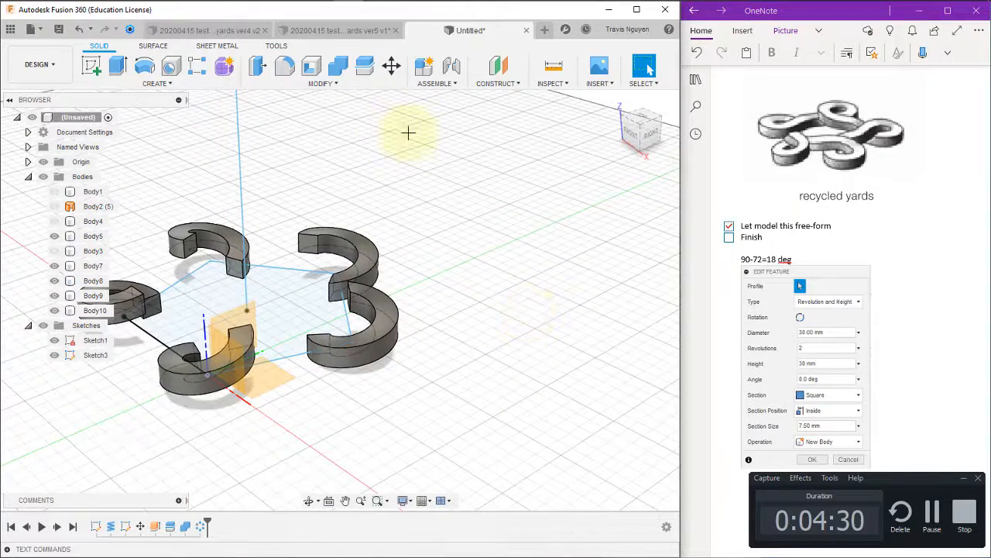
pyautogui.click(113, 84)
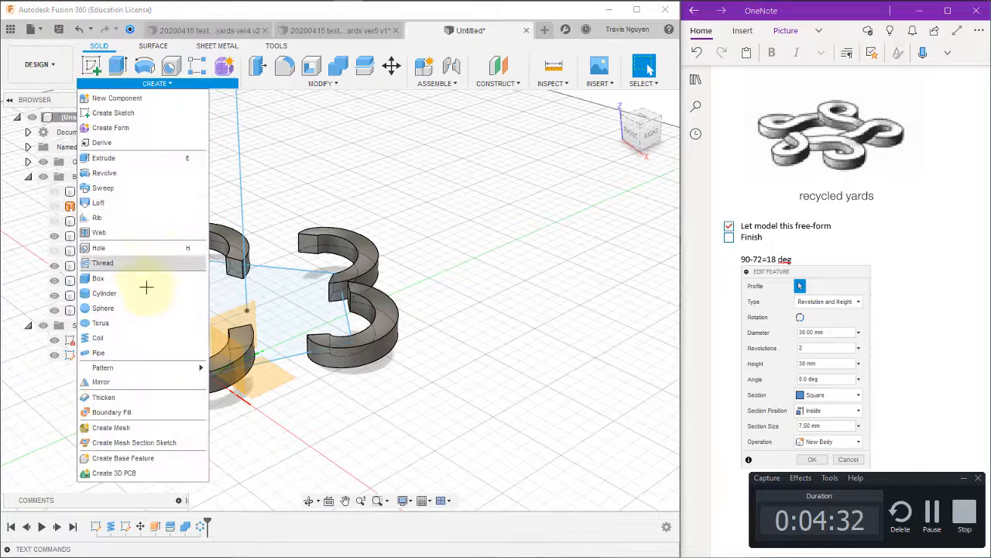
pyautogui.click(145, 202)
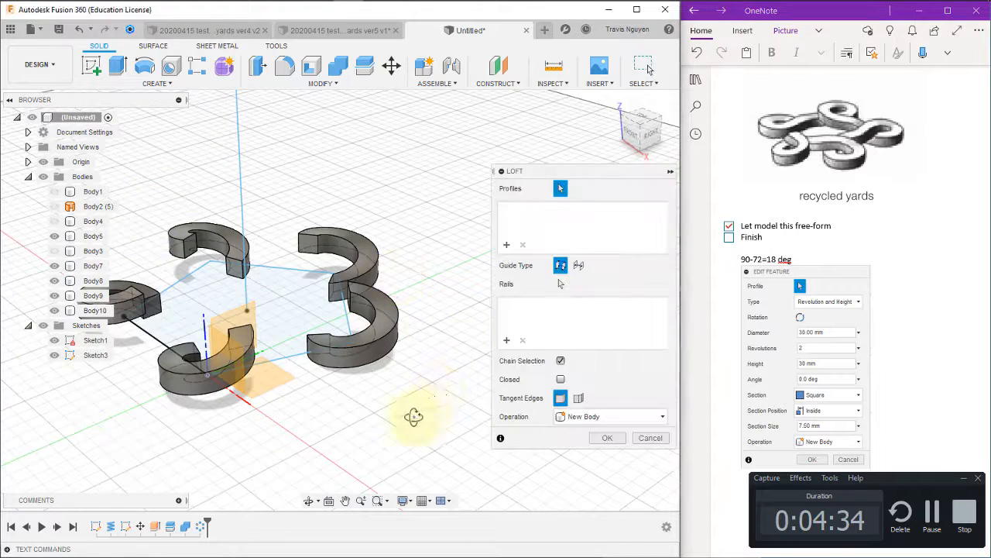
pyautogui.keyDown('shift'); pyautogui.moveTo(414, 416); pyautogui.dragTo(332, 302, button='middle'); pyautogui.keyUp('shift')
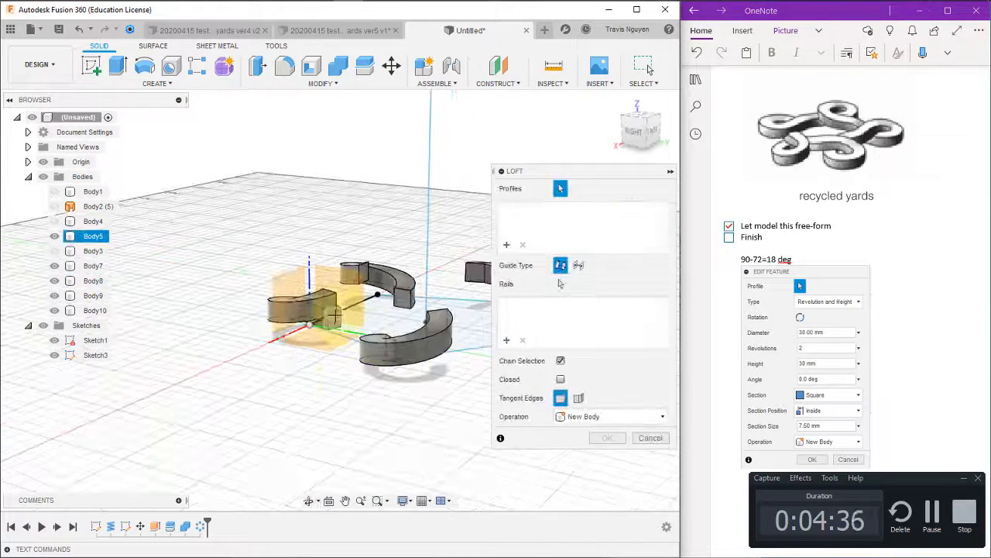
pyautogui.click(334, 317)
pyautogui.keyDown('shift'); pyautogui.moveTo(297, 414); pyautogui.dragTo(432, 436, button='middle'); pyautogui.keyUp('shift')
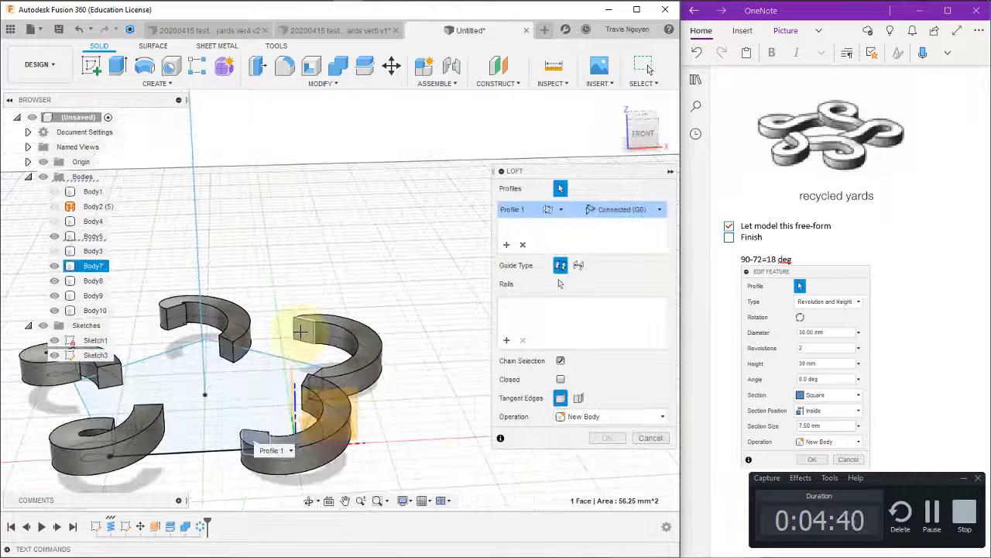
pyautogui.click(256, 441)
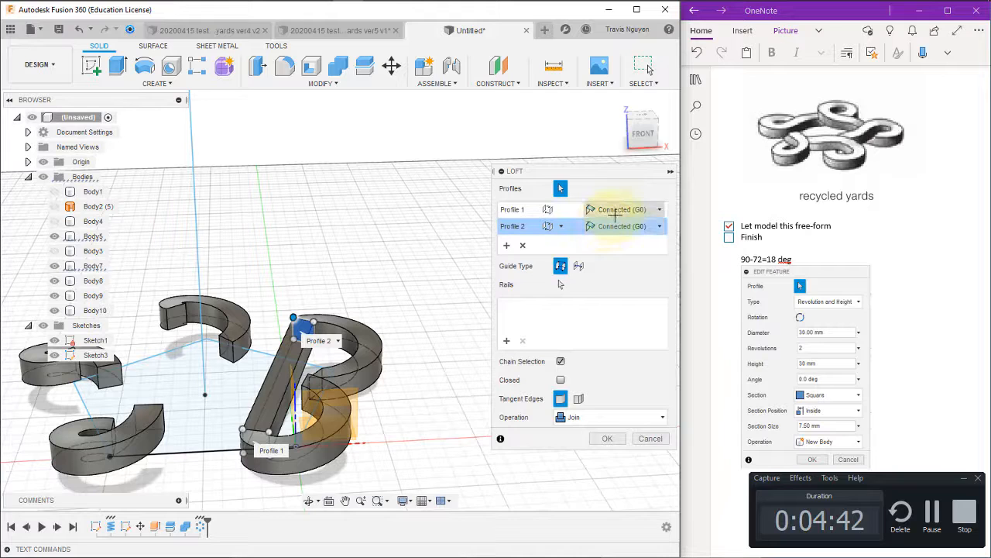
# Step: Set both loft profiles to Tangent (G1) and create the connecting piece with the Join operation
pyautogui.click(620, 211)
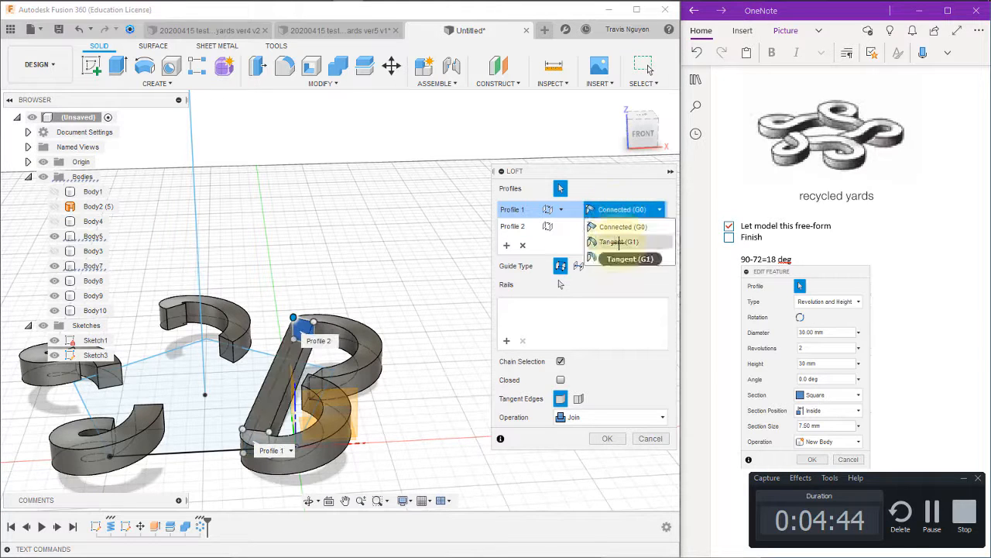
pyautogui.click(618, 241)
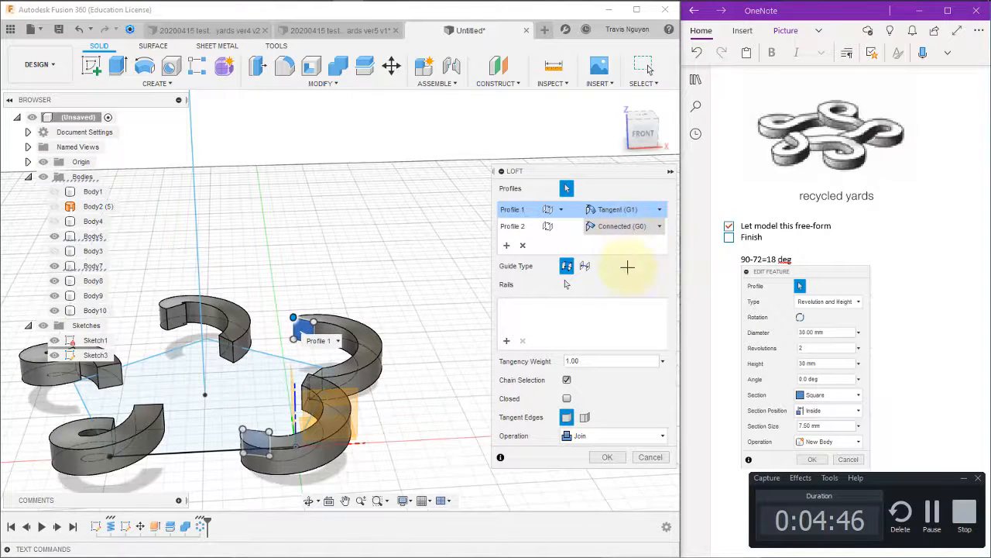
pyautogui.click(626, 227)
pyautogui.click(626, 261)
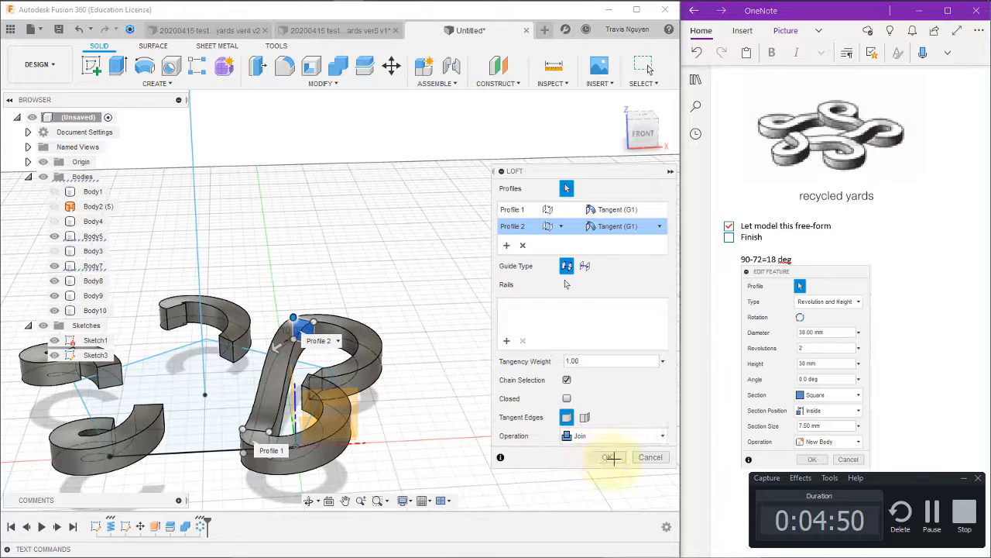
pyautogui.click(609, 456)
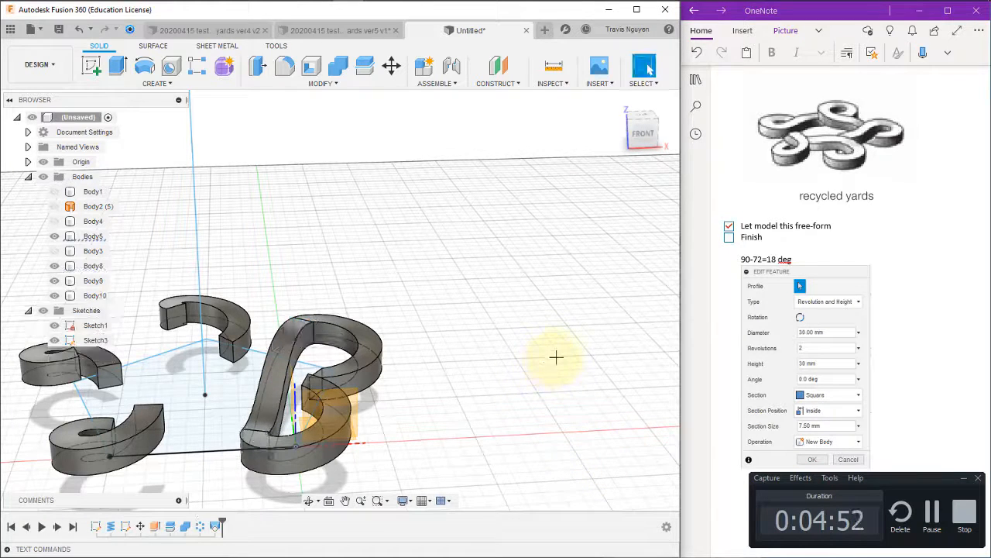
# Step: Start a Loft from the free lower end face of Body5 to the raised end face of the neighbouring segment Body8
pyautogui.keyDown('shift'); pyautogui.moveTo(558, 371); pyautogui.dragTo(370, 398, button='middle'); pyautogui.keyUp('shift')
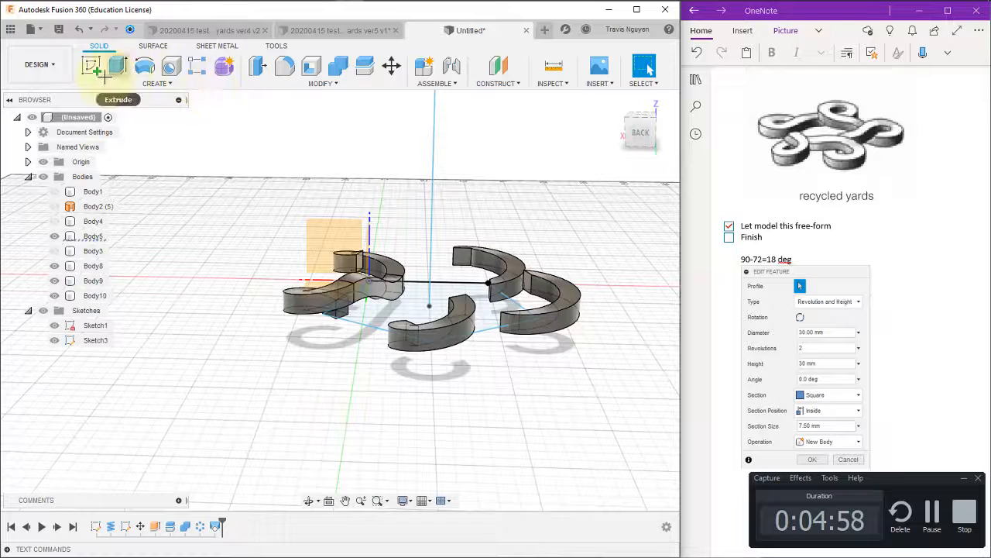
pyautogui.rightClick(216, 320)
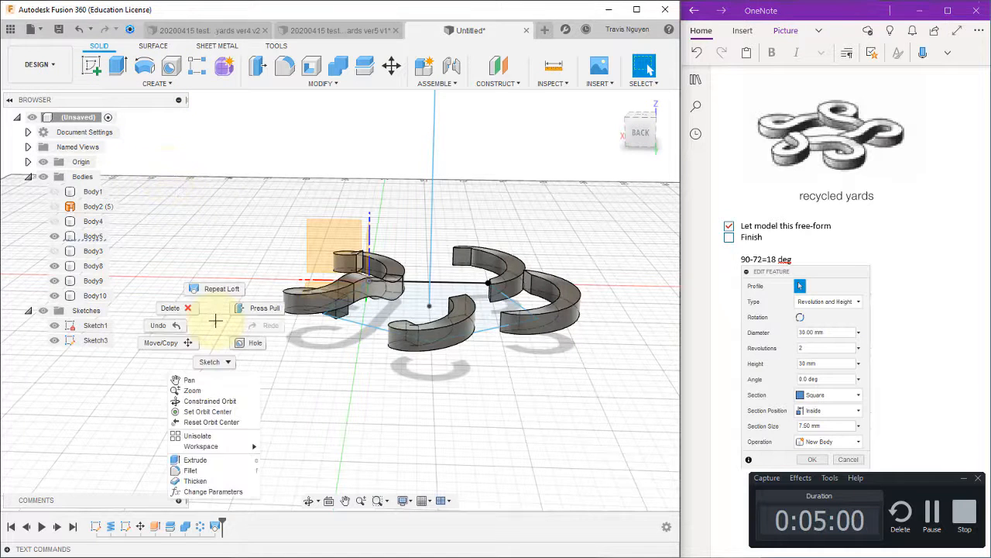
pyautogui.click(222, 287)
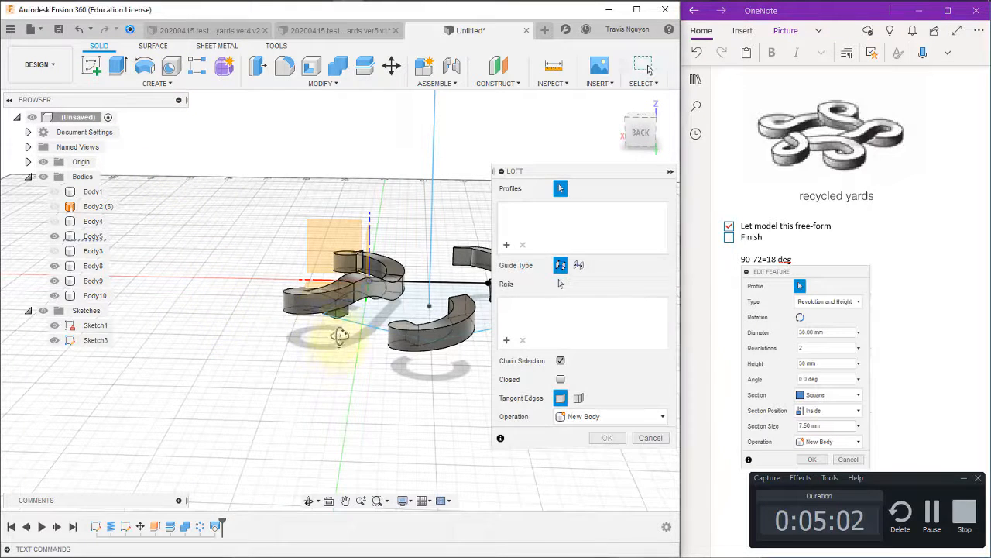
pyautogui.keyDown('shift'); pyautogui.moveTo(339, 329); pyautogui.dragTo(339, 323, button='middle'); pyautogui.keyUp('shift')
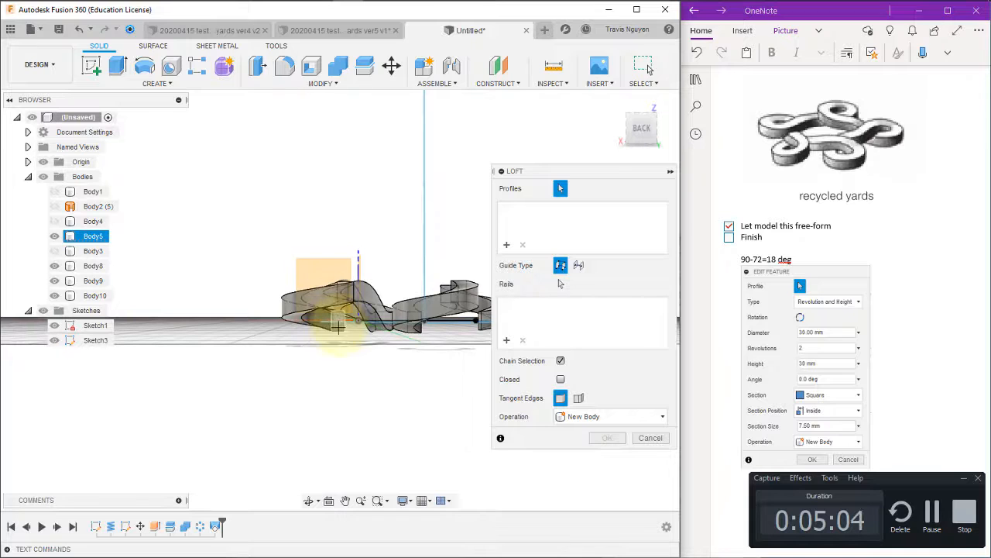
pyautogui.click(337, 329)
pyautogui.keyDown('shift'); pyautogui.moveTo(348, 396); pyautogui.dragTo(357, 275, button='middle'); pyautogui.keyUp('shift')
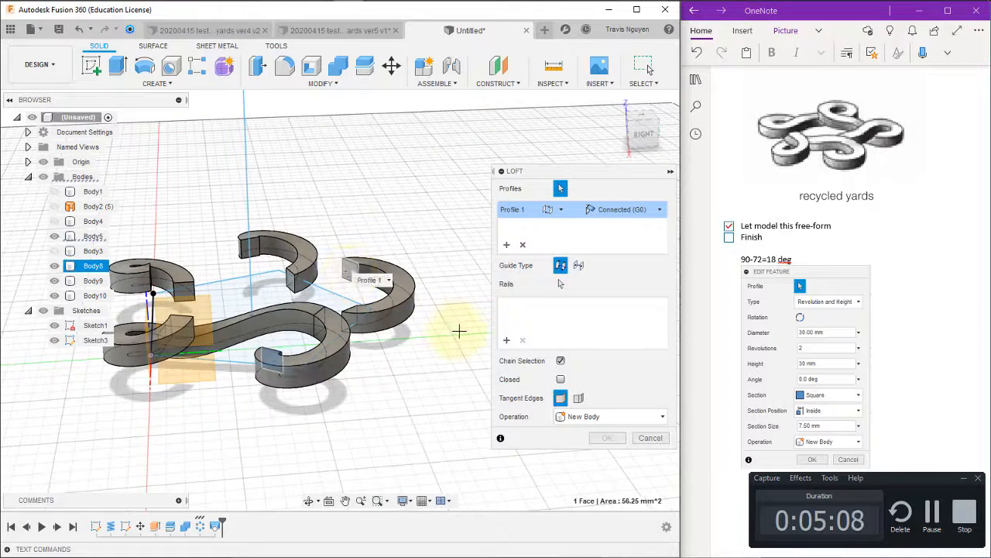
# Step: Set both profiles of the loft between Body5 and Body8 to Tangent (G1) and create it with the Join operation
pyautogui.click(620, 209)
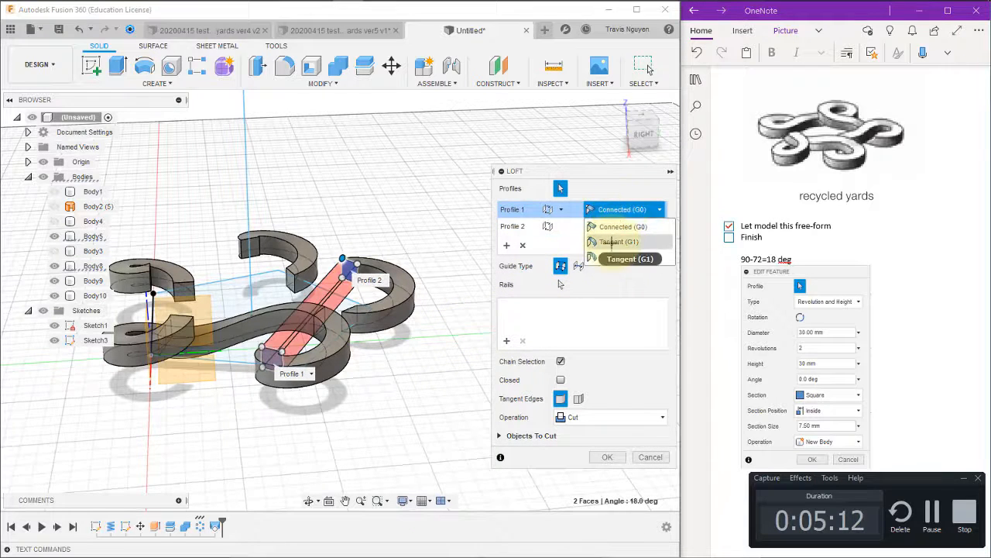
pyautogui.click(611, 242)
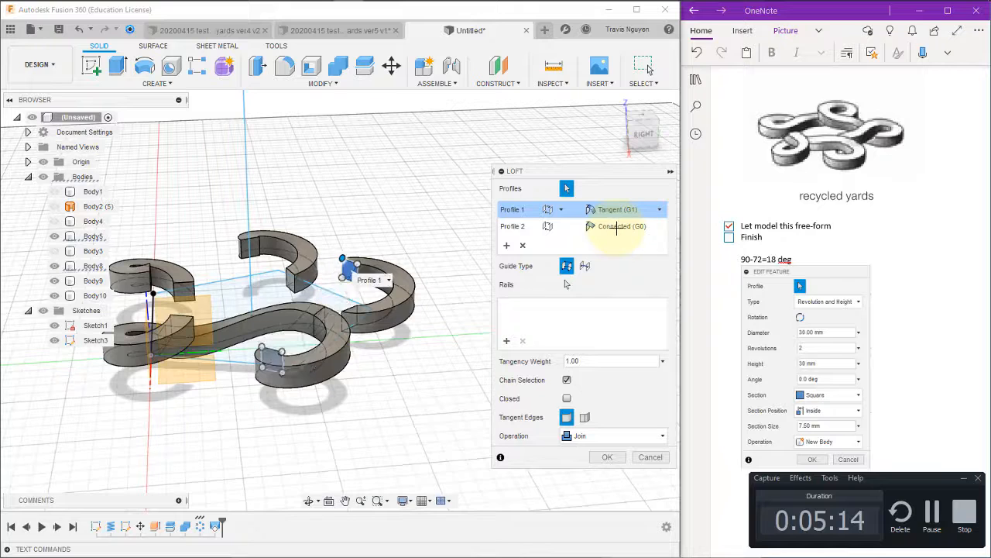
pyautogui.click(617, 226)
pyautogui.click(611, 276)
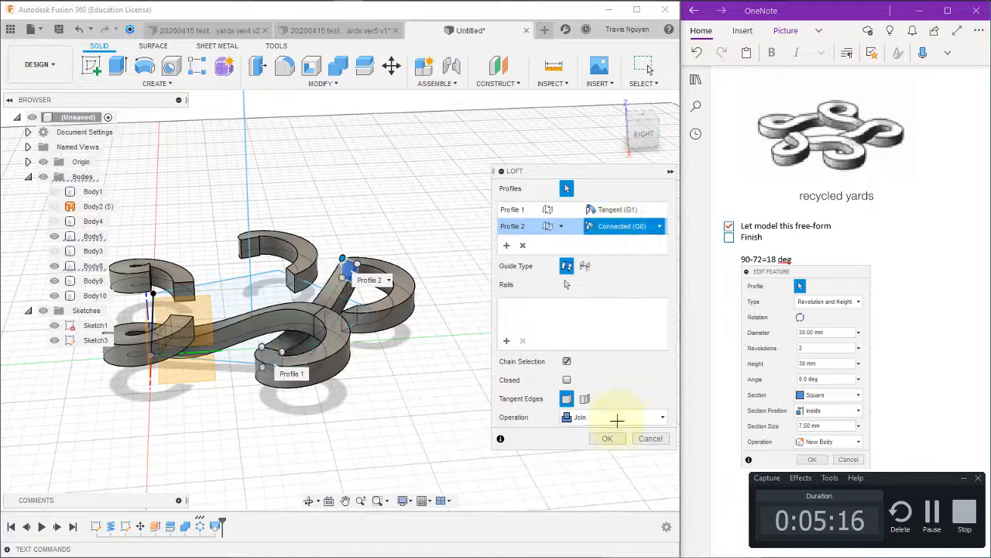
pyautogui.click(596, 457)
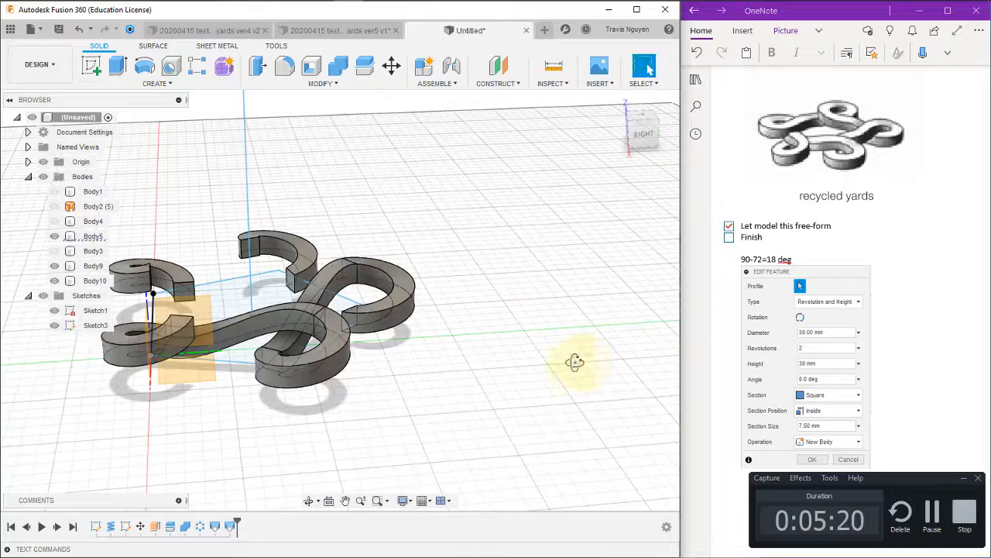
# Step: Start a Loft from the free lower end face of Body5 to the raised end face of the neighbouring segment Body9
pyautogui.keyDown('shift'); pyautogui.moveTo(570, 359); pyautogui.dragTo(359, 387, button='middle'); pyautogui.keyUp('shift')
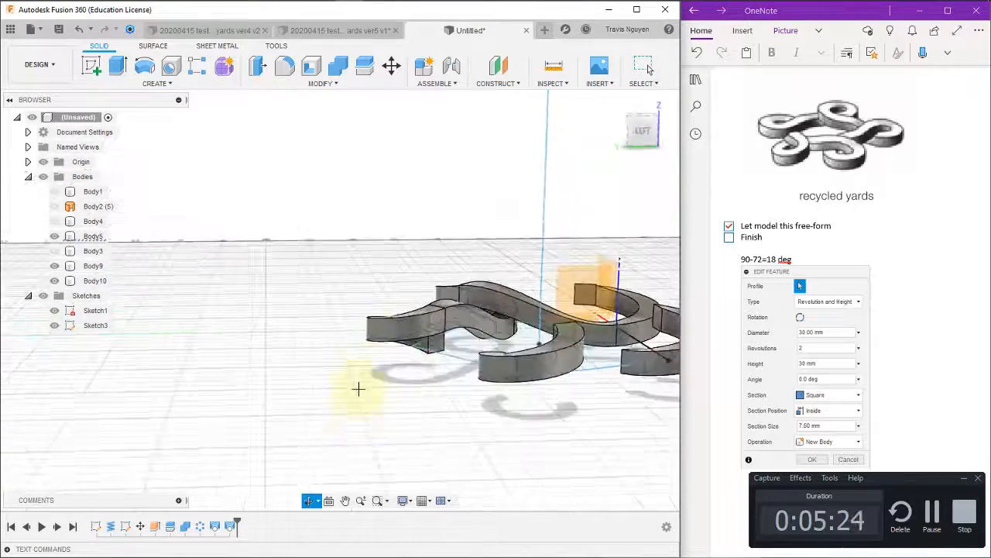
pyautogui.rightClick(364, 419)
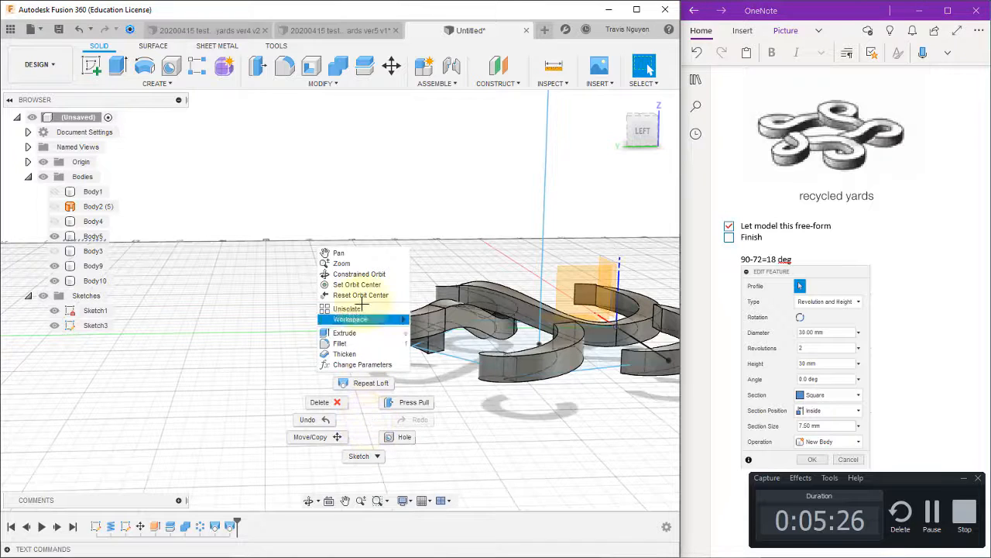
pyautogui.click(368, 383)
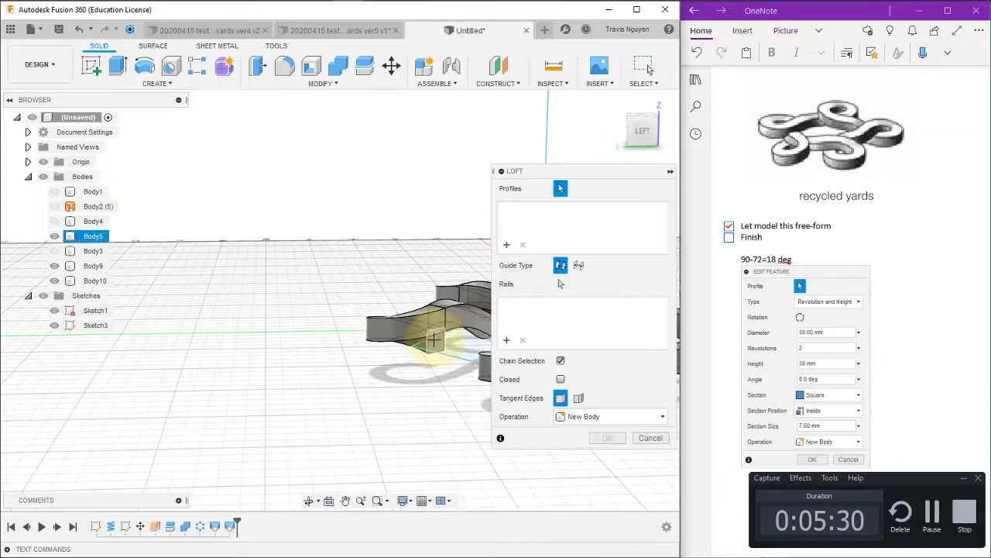
pyautogui.click(432, 341)
pyautogui.keyDown('shift'); pyautogui.moveTo(386, 419); pyautogui.dragTo(436, 345, button='middle'); pyautogui.keyUp('shift')
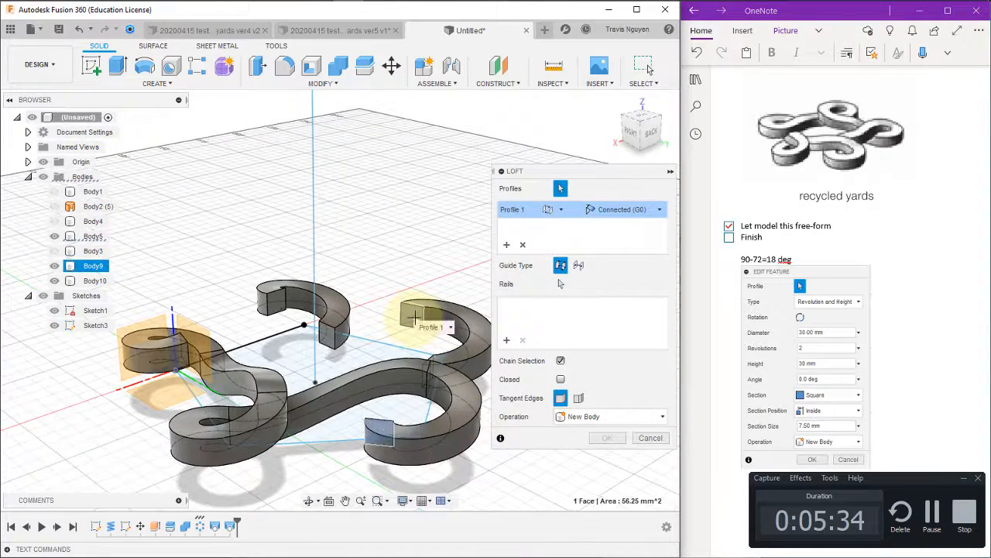
pyautogui.click(380, 430)
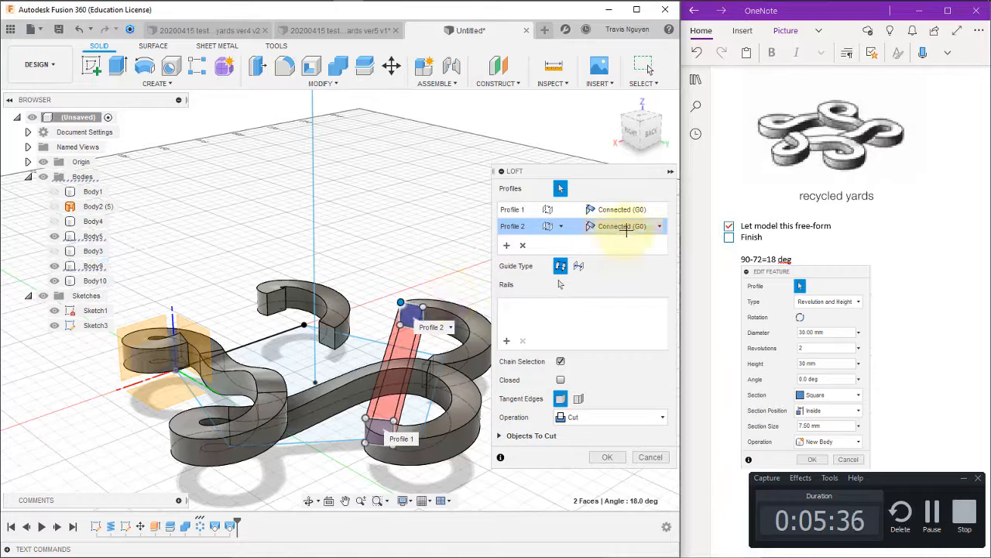
# Step: Set both profiles of the loft between Body5 and Body9 to Tangent (G1) and create it with the Join operation
pyautogui.click(626, 228)
pyautogui.click(625, 225)
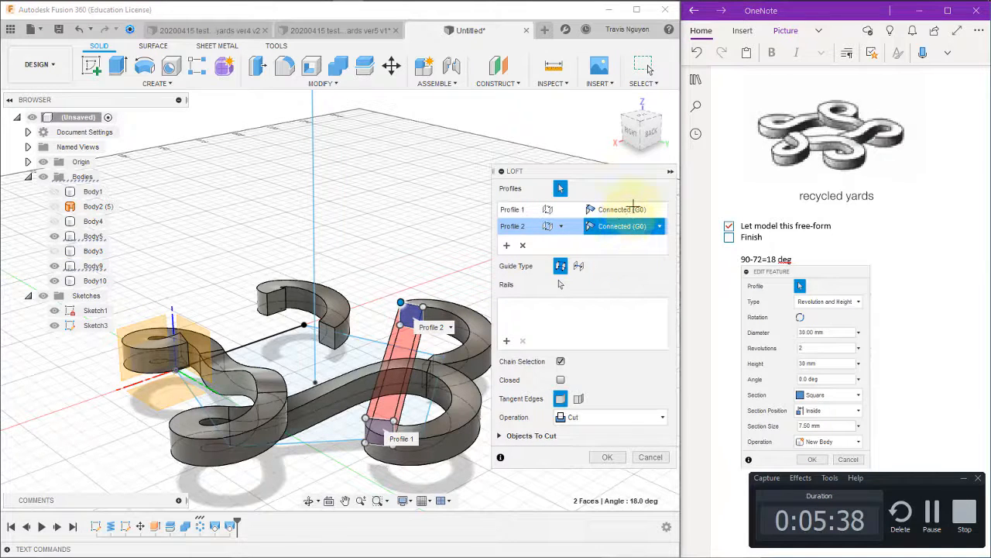
pyautogui.click(634, 212)
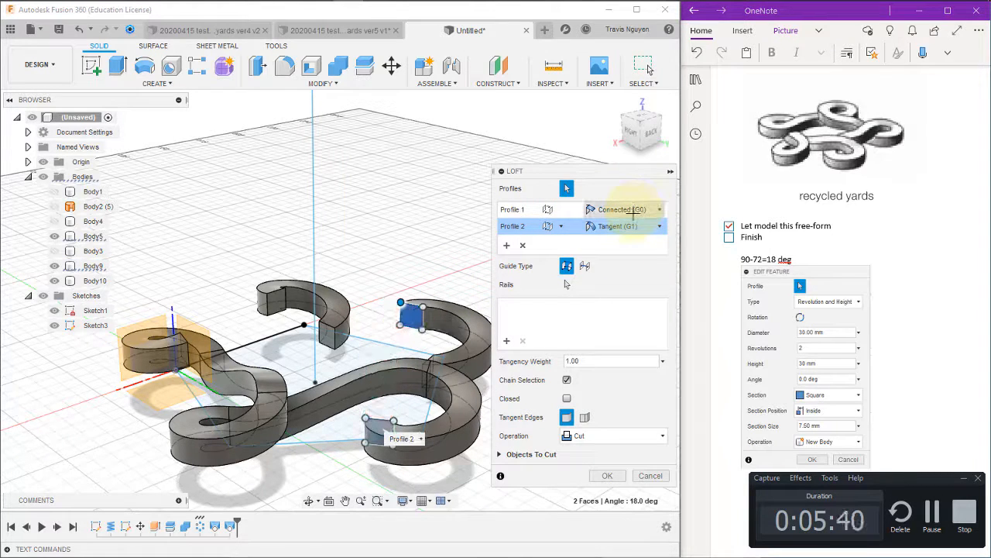
pyautogui.click(634, 209)
pyautogui.click(626, 241)
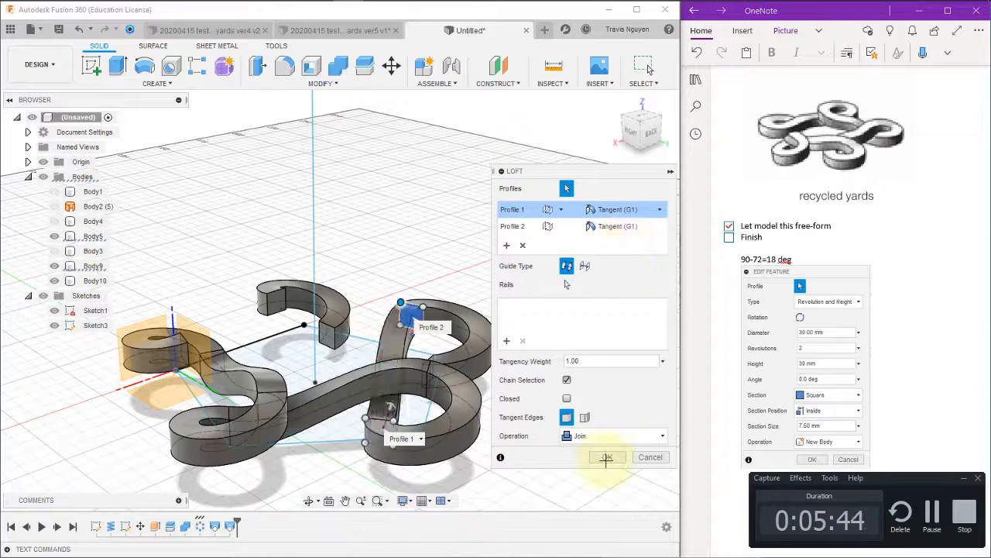
pyautogui.click(606, 457)
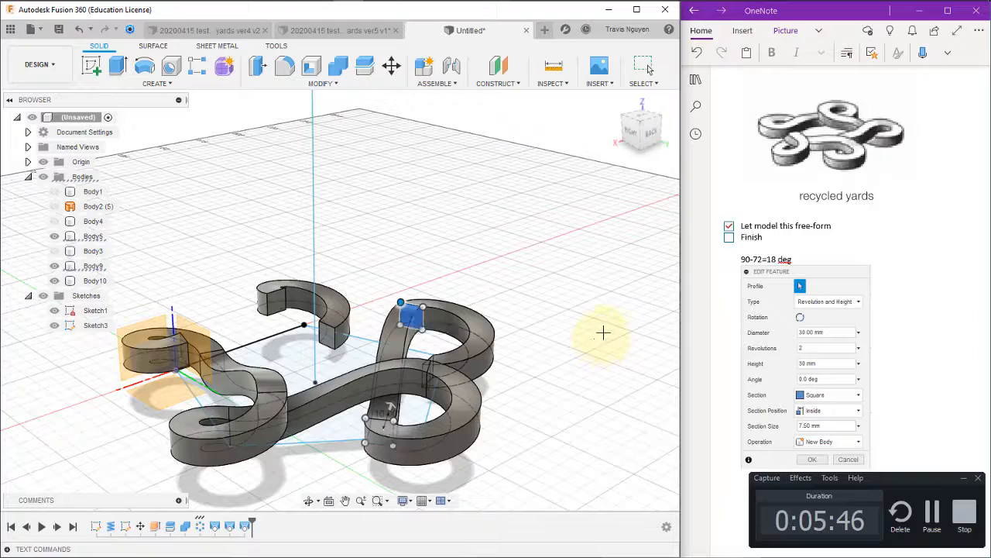
# Step: Start a Loft from the free lower end face of Body5 to the raised end face of the last separate segment, Body10
pyautogui.moveTo(596, 356); pyautogui.dragTo(488, 352)
pyautogui.keyDown('shift'); pyautogui.moveTo(488, 352); pyautogui.dragTo(212, 260, button='middle'); pyautogui.keyUp('shift')
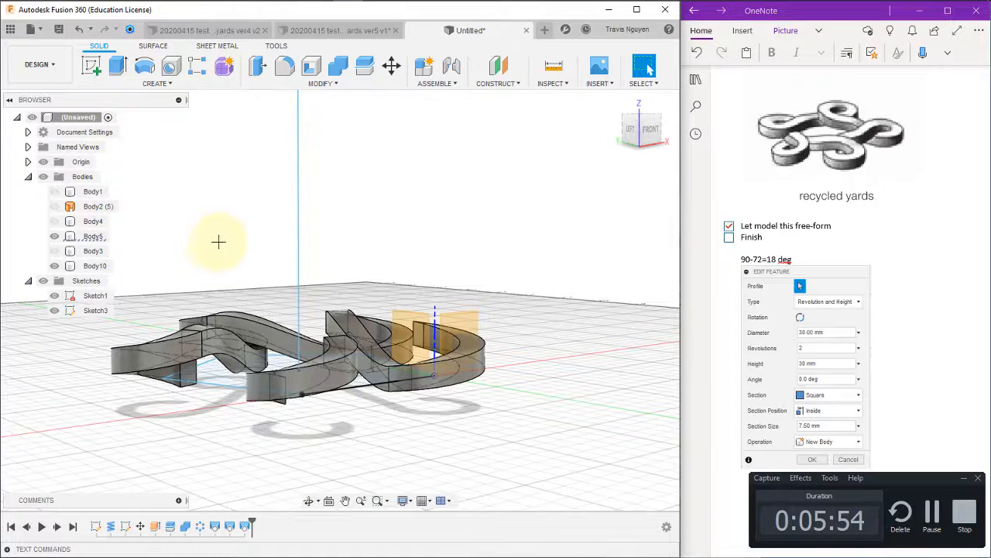
pyautogui.rightClick(220, 245)
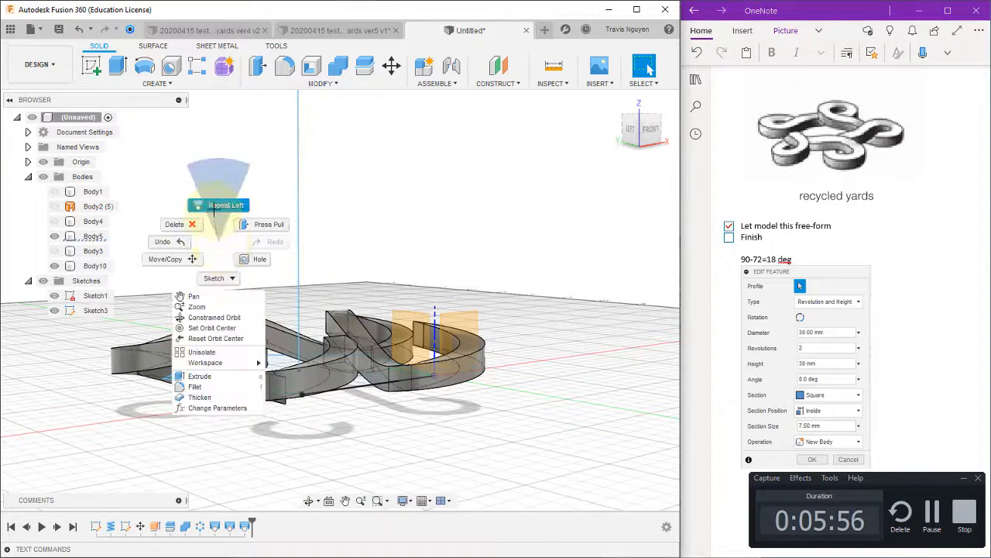
pyautogui.click(217, 205)
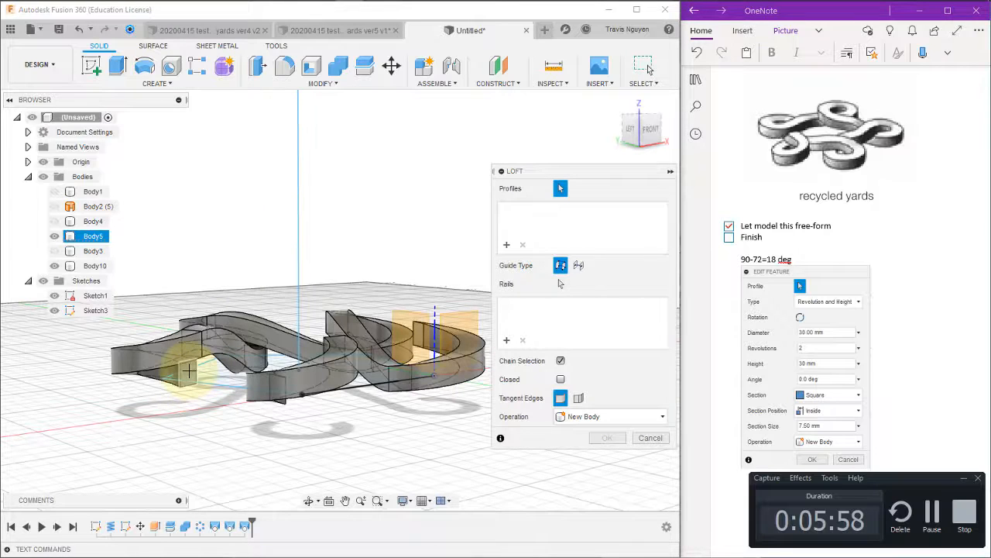
pyautogui.click(189, 372)
pyautogui.keyDown('shift'); pyautogui.moveTo(194, 464); pyautogui.dragTo(199, 516, button='middle'); pyautogui.keyUp('shift')
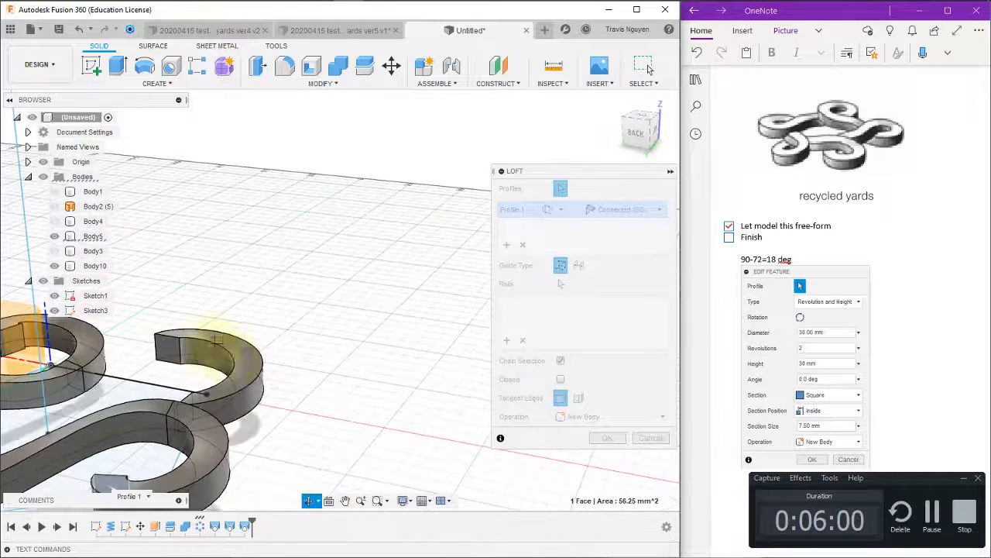
pyautogui.click(165, 355)
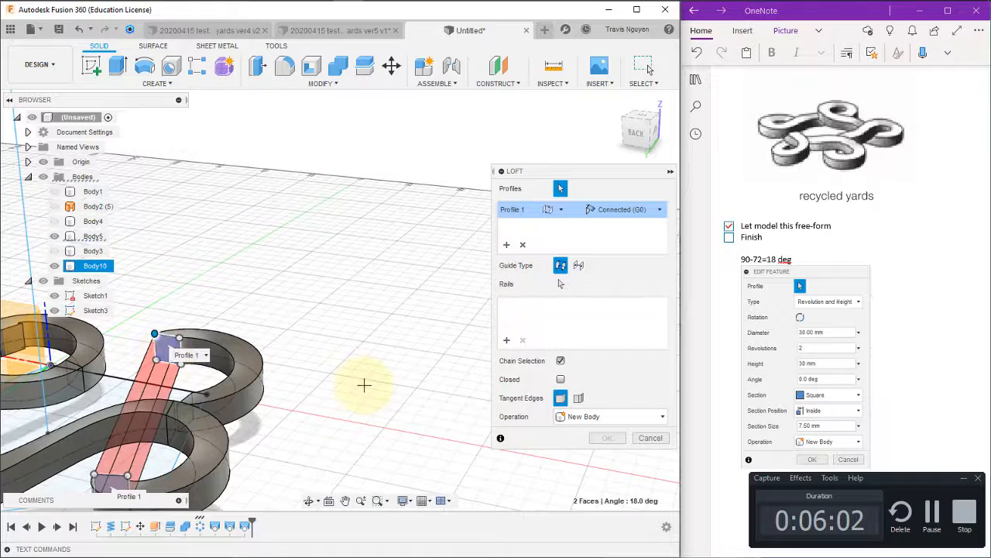
# Step: Set both profiles of the loft between Body5 and Body10 to Tangent (G1) and create it with the Join operation
pyautogui.click(603, 230)
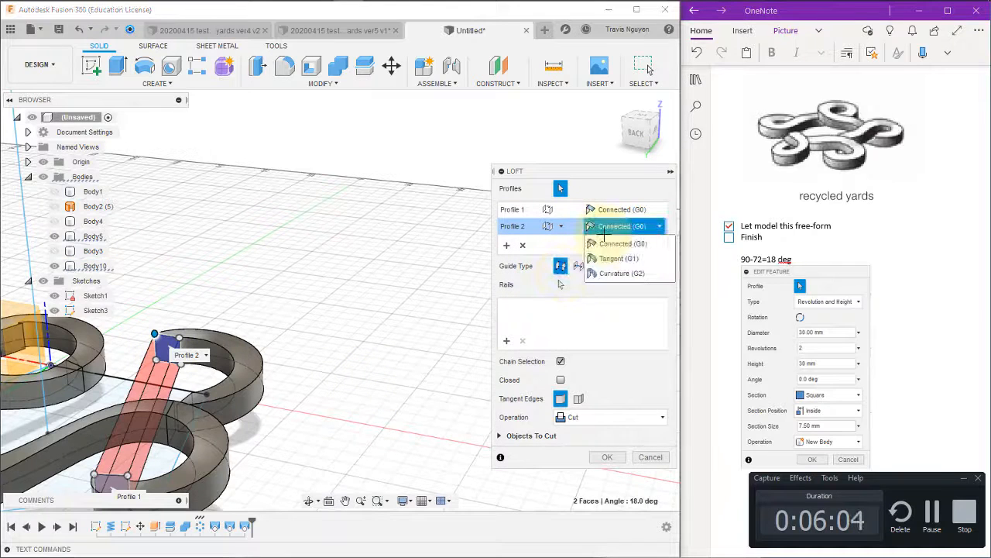
pyautogui.click(608, 225)
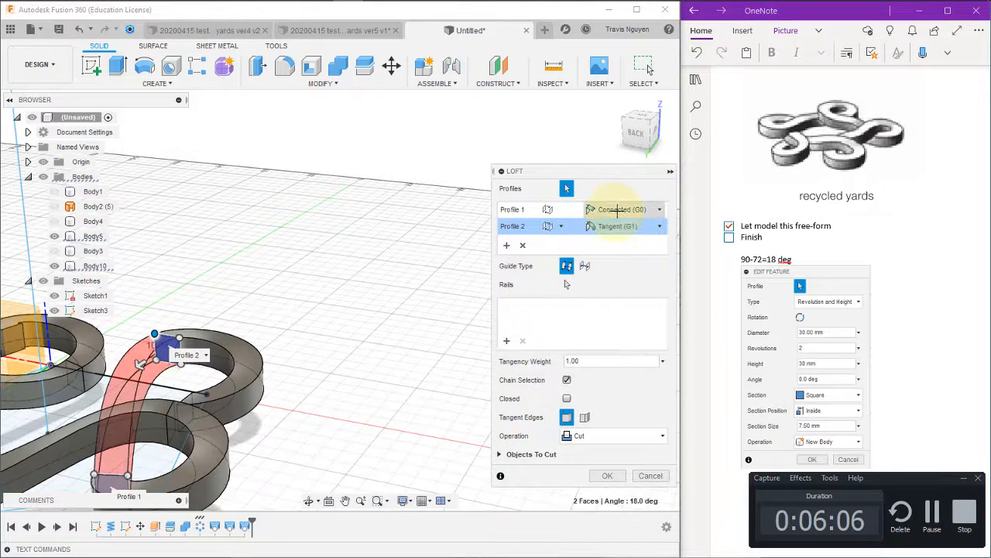
pyautogui.click(616, 215)
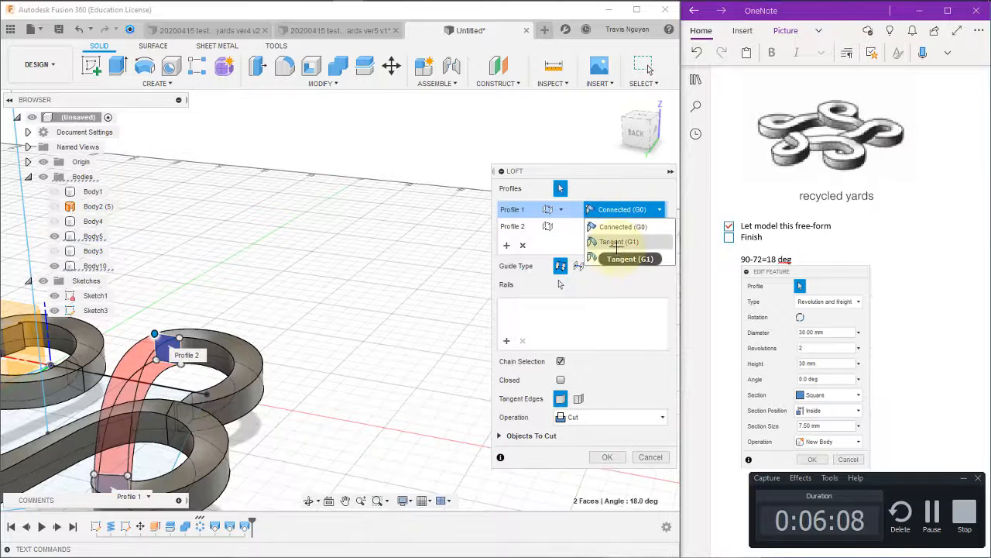
pyautogui.click(617, 246)
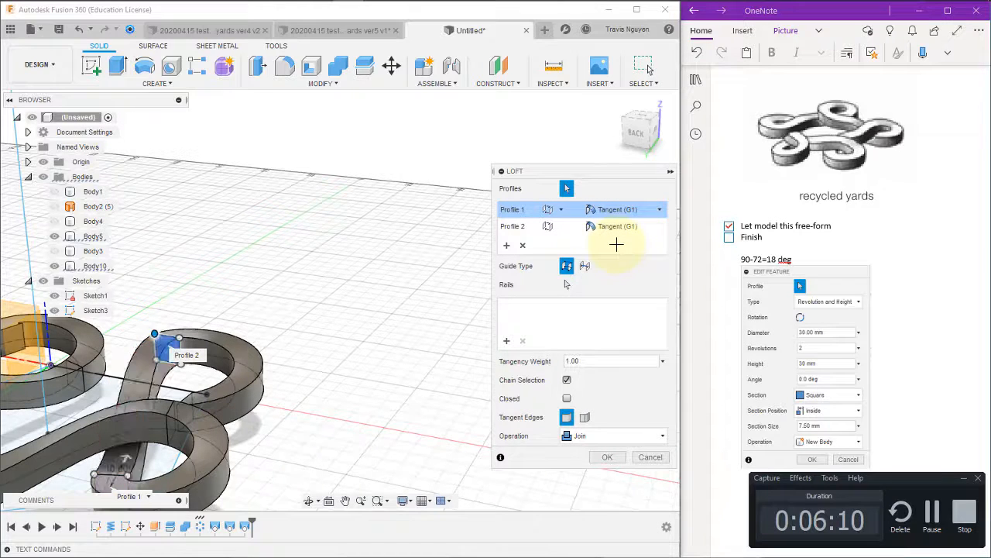
pyautogui.click(604, 456)
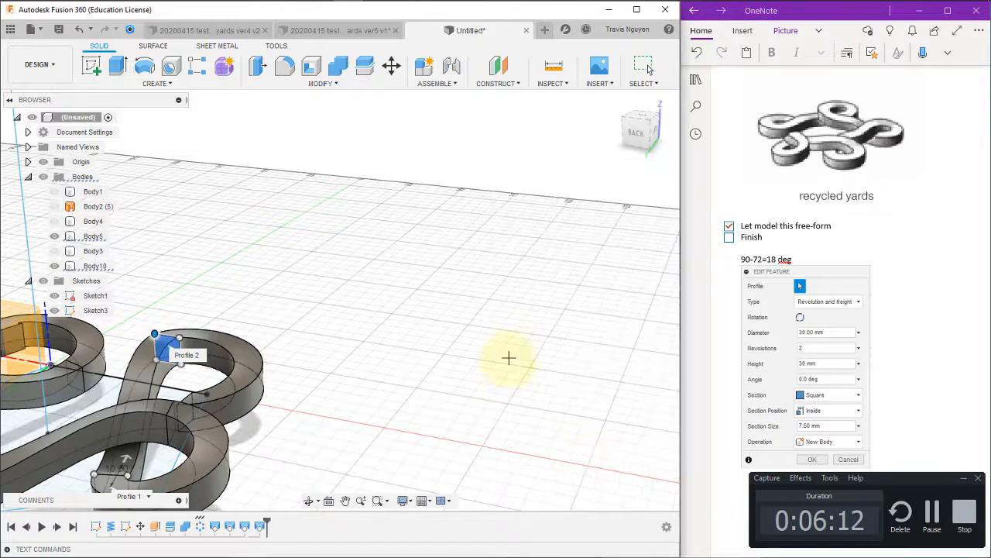
# Step: Start a Loft across the last gap in the ring, from the remaining lower end face of Body5 to its remaining raised end face
pyautogui.keyDown('shift'); pyautogui.moveTo(531, 377); pyautogui.dragTo(326, 357, button='middle'); pyautogui.keyUp('shift')
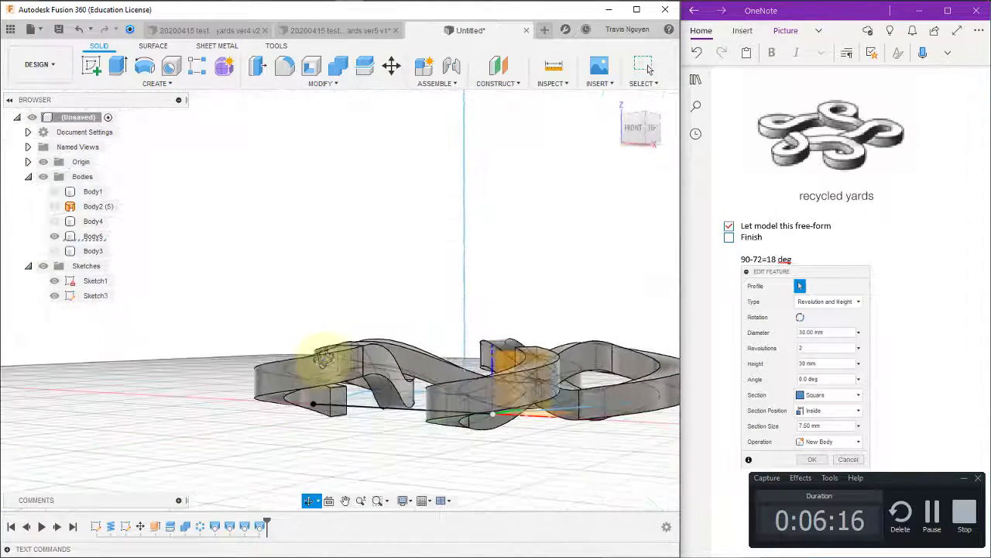
pyautogui.rightClick(325, 477)
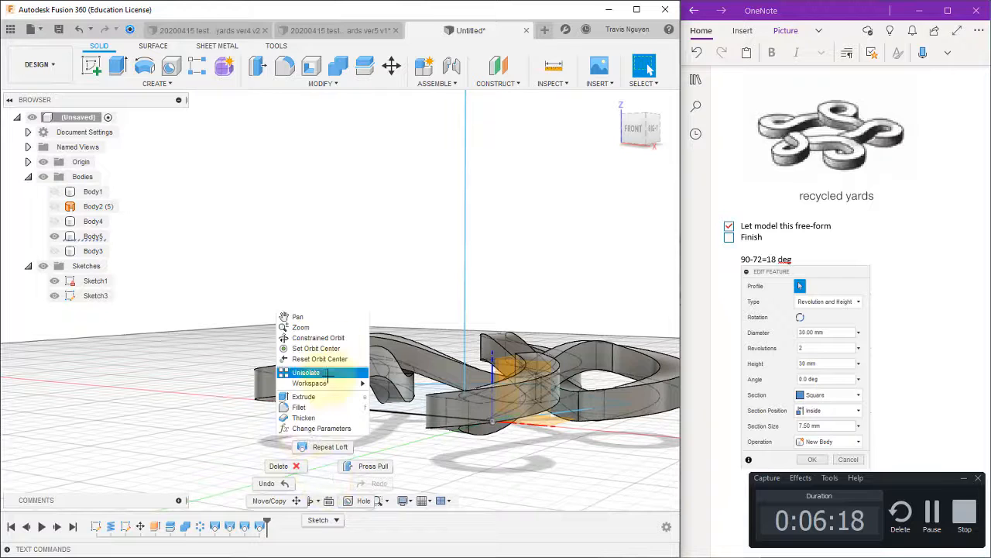
pyautogui.click(318, 446)
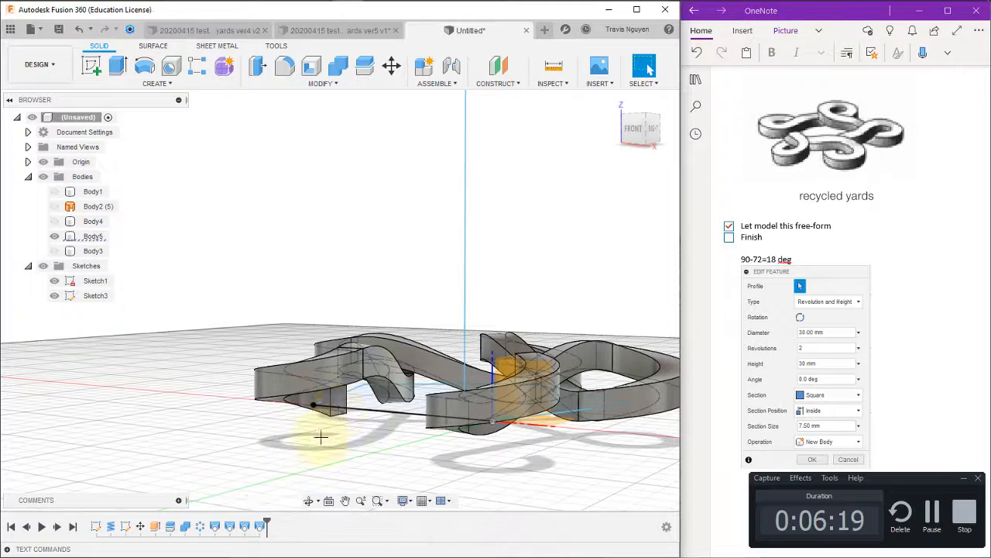
pyautogui.click(334, 397)
pyautogui.keyDown('shift'); pyautogui.moveTo(255, 469); pyautogui.dragTo(287, 306, button='middle'); pyautogui.keyUp('shift')
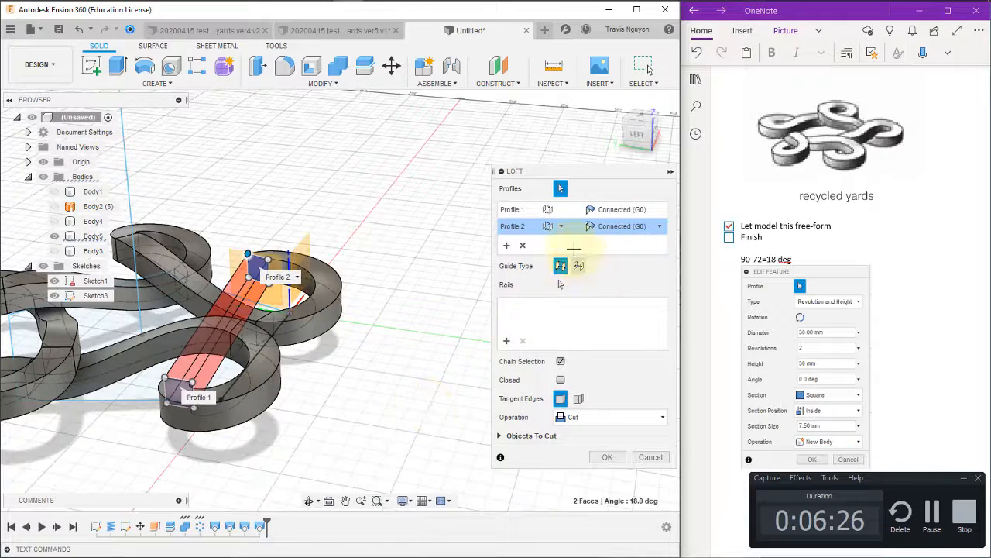
# Step: Set both profiles of the ring-closing loft on Body5 to Tangent (G1) and create it with the Join operation
pyautogui.click(589, 226)
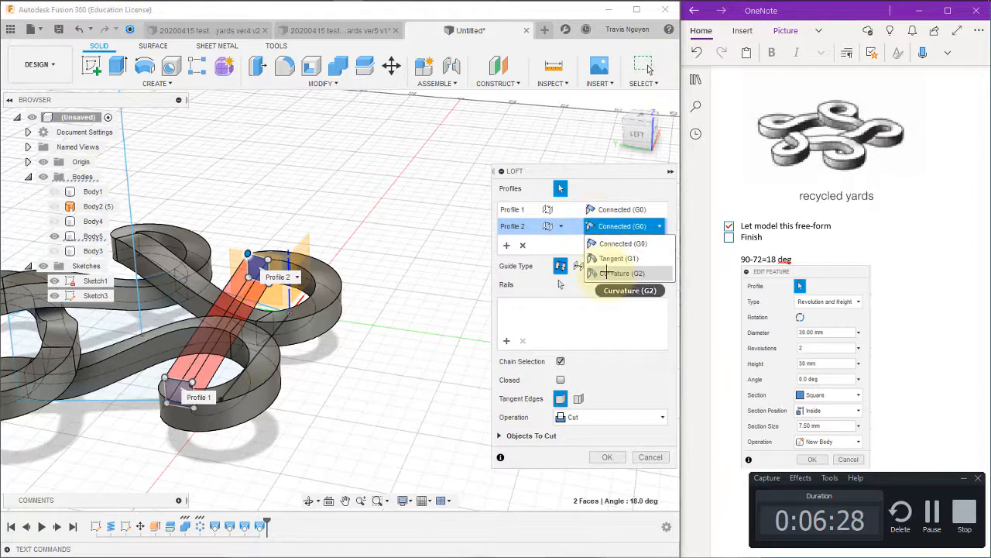
pyautogui.click(621, 241)
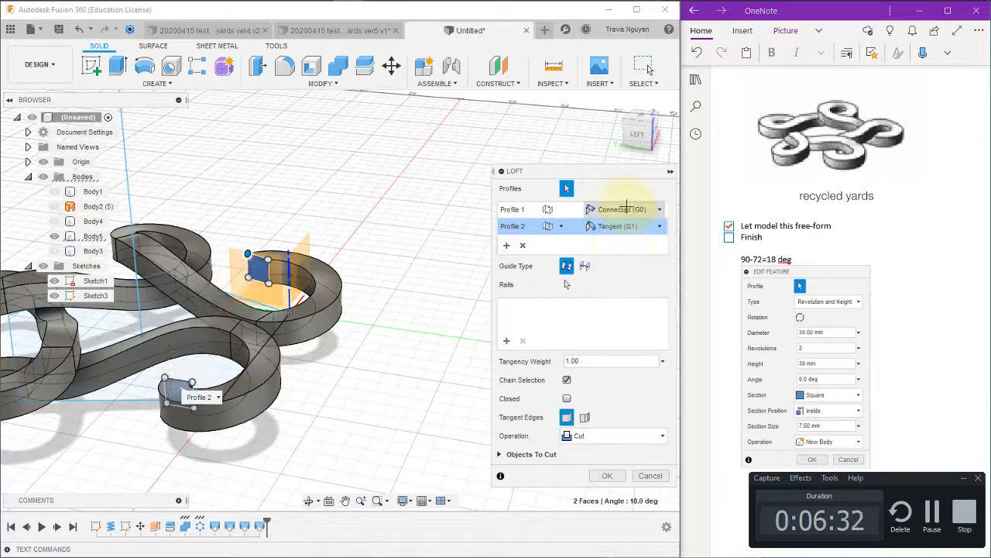
pyautogui.click(626, 208)
pyautogui.click(620, 241)
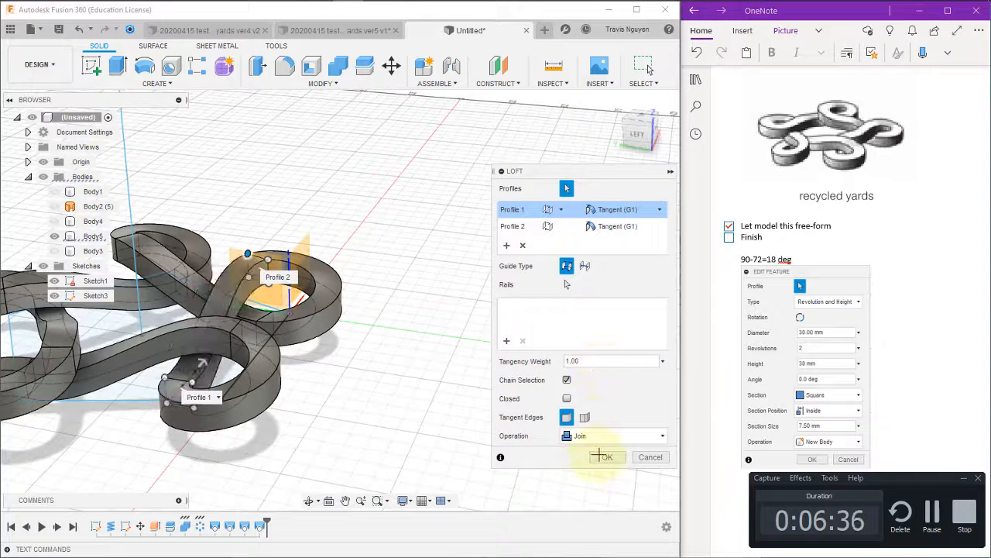
pyautogui.click(601, 456)
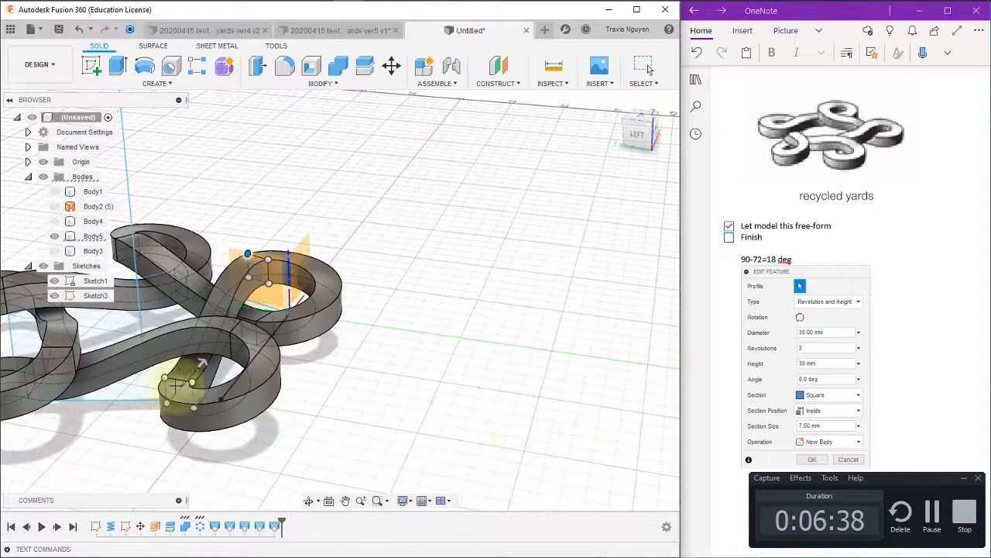
# Step: Hide all sketches and the origin geometry so only the closed looping body is displayed
pyautogui.scroll(-4, 492, 407)
pyautogui.keyDown('shift'); pyautogui.moveTo(491, 405); pyautogui.dragTo(454, 398, button='middle'); pyautogui.keyUp('shift')
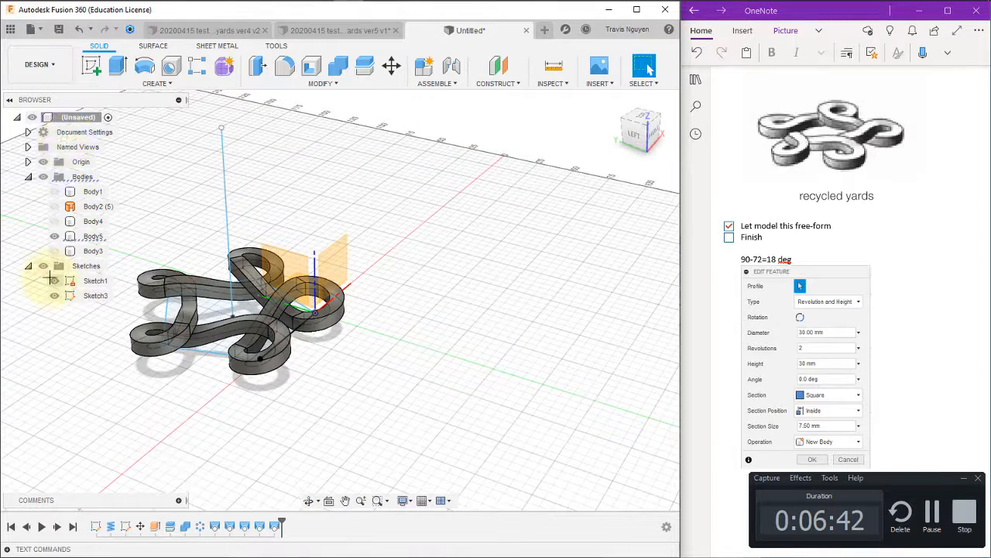
pyautogui.click(44, 266)
pyautogui.click(40, 164)
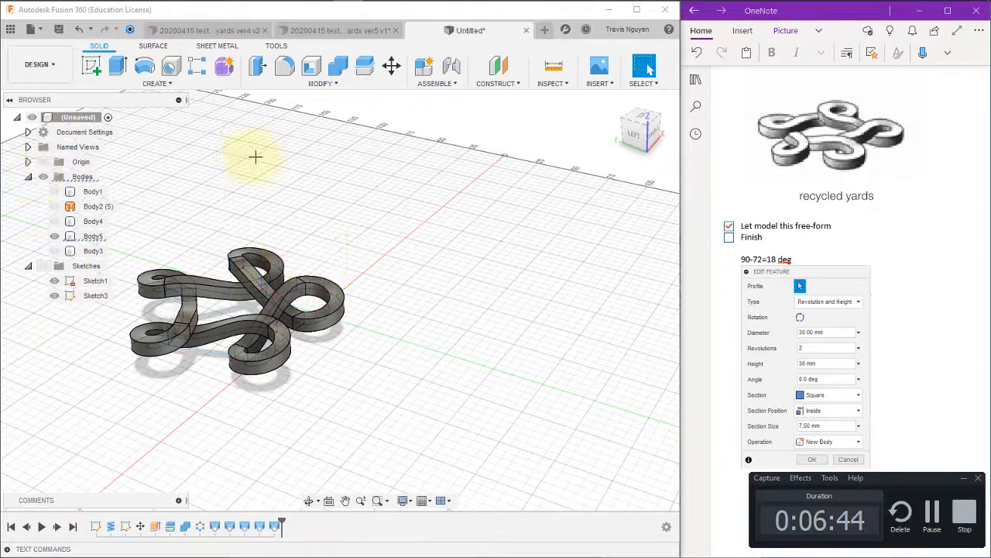
# Step: Switch to the Render workspace and view the finished five-loop body close up from above and behind
pyautogui.click(65, 69)
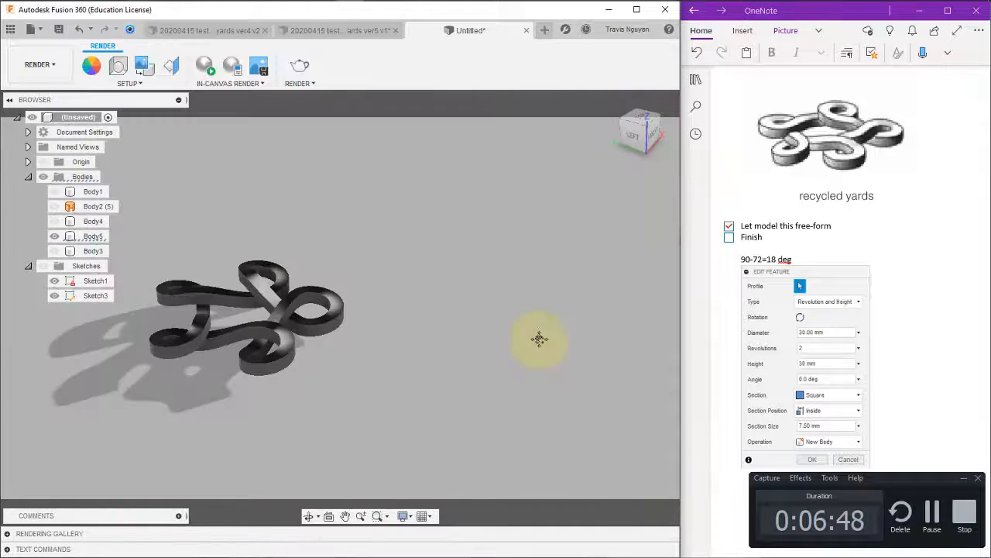
pyautogui.keyDown('shift'); pyautogui.moveTo(539, 339); pyautogui.dragTo(480, 435, button='middle'); pyautogui.keyUp('shift')
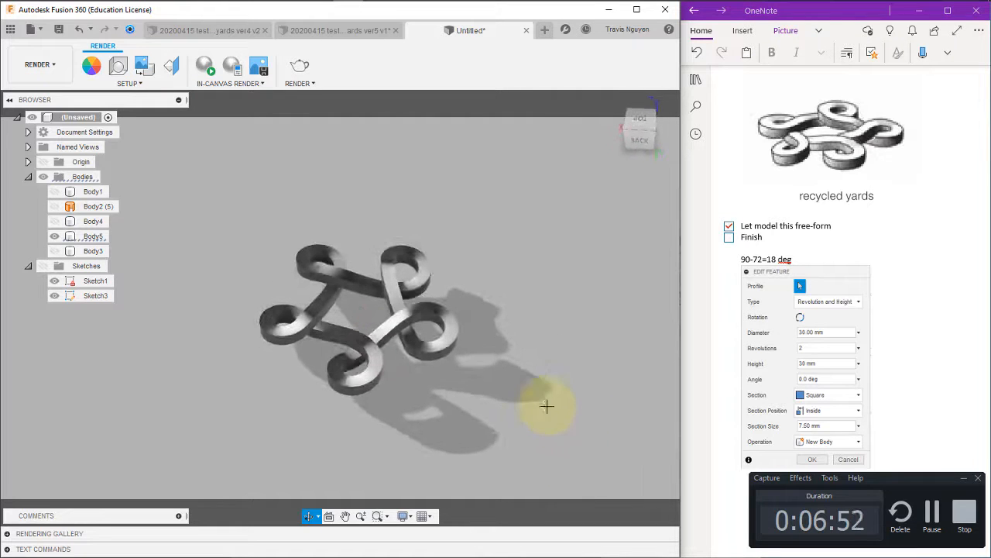
pyautogui.scroll(4, 546, 406)
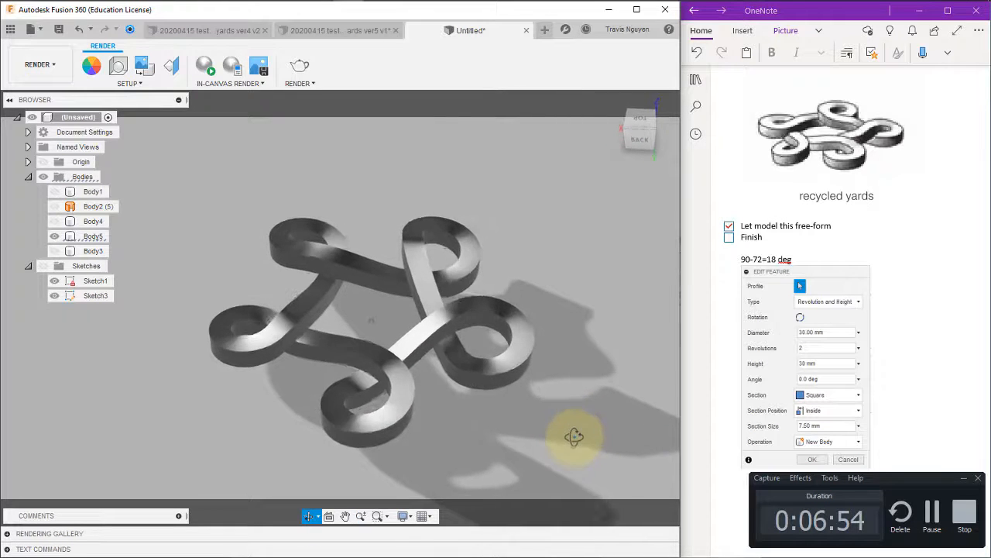
pyautogui.scroll(2, 576, 444)
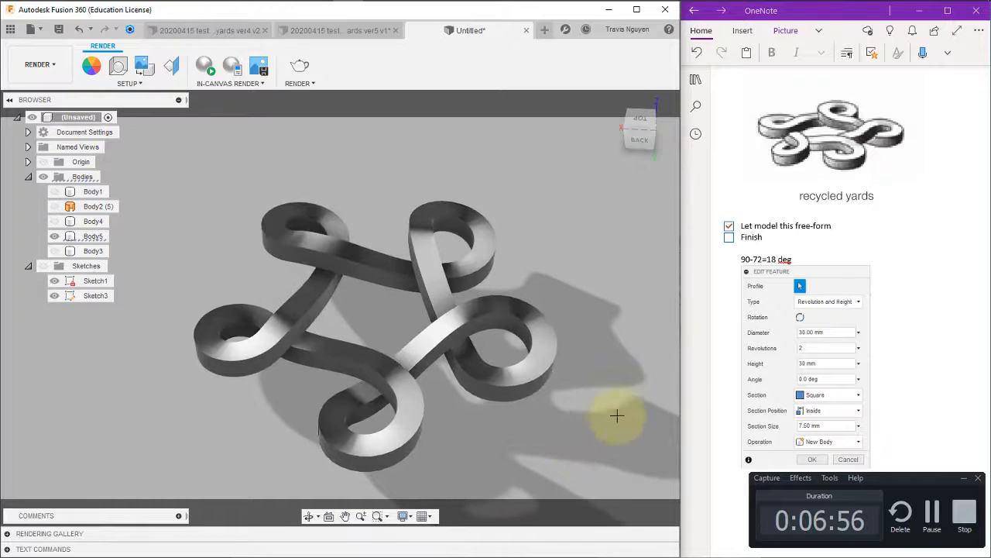